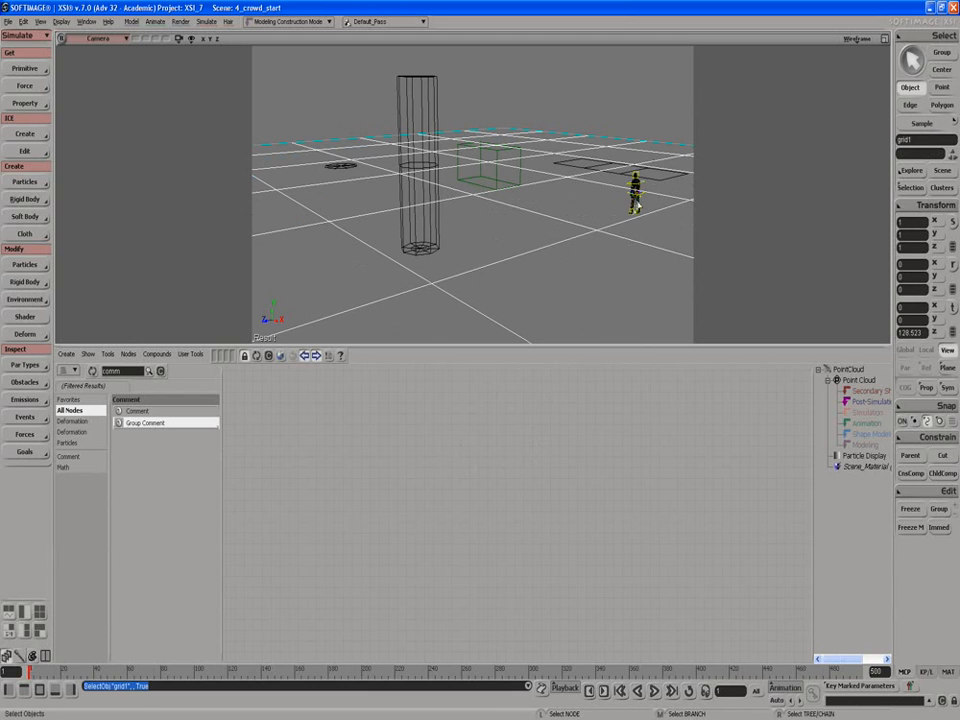
Open the Animation Mixer for the mocap_rig character and place it clear of the camera view
click(637, 205)
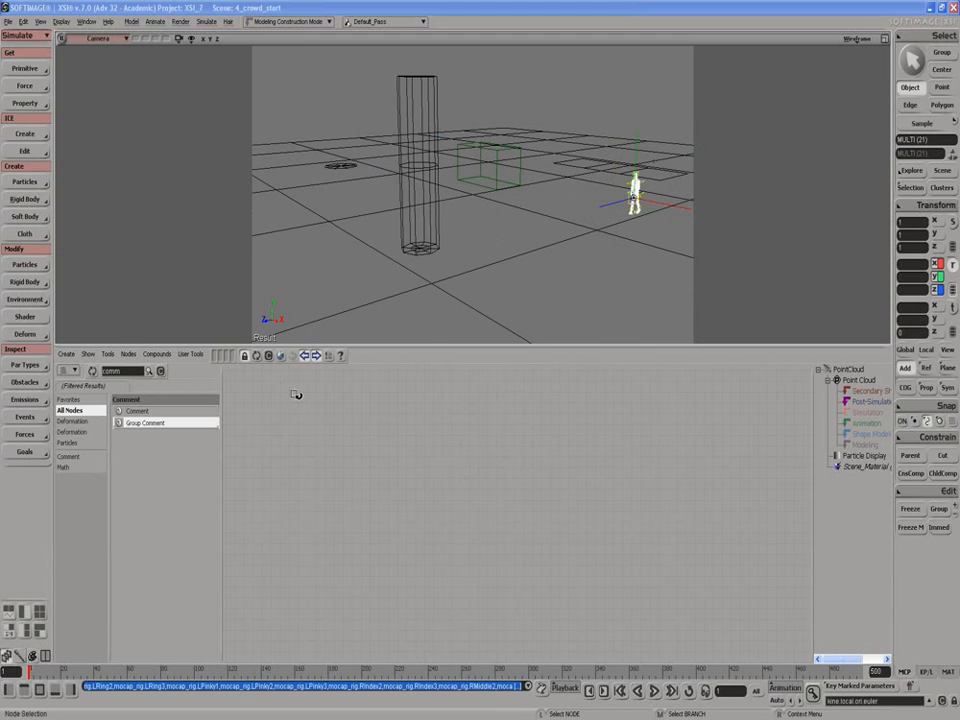
key(alt+0)
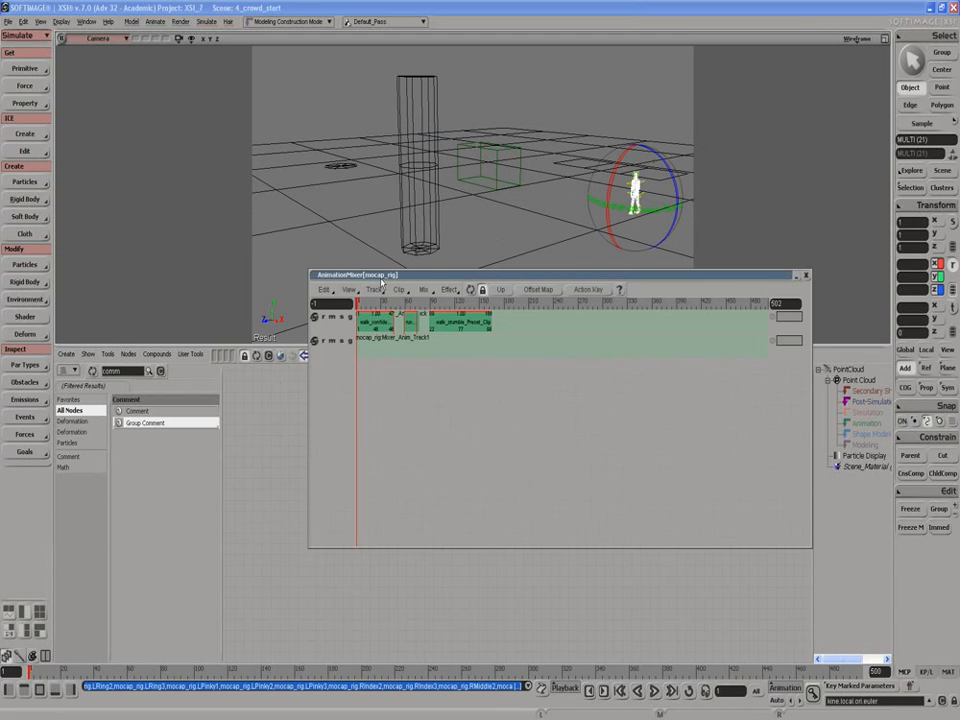
drag(381, 281, 317, 358)
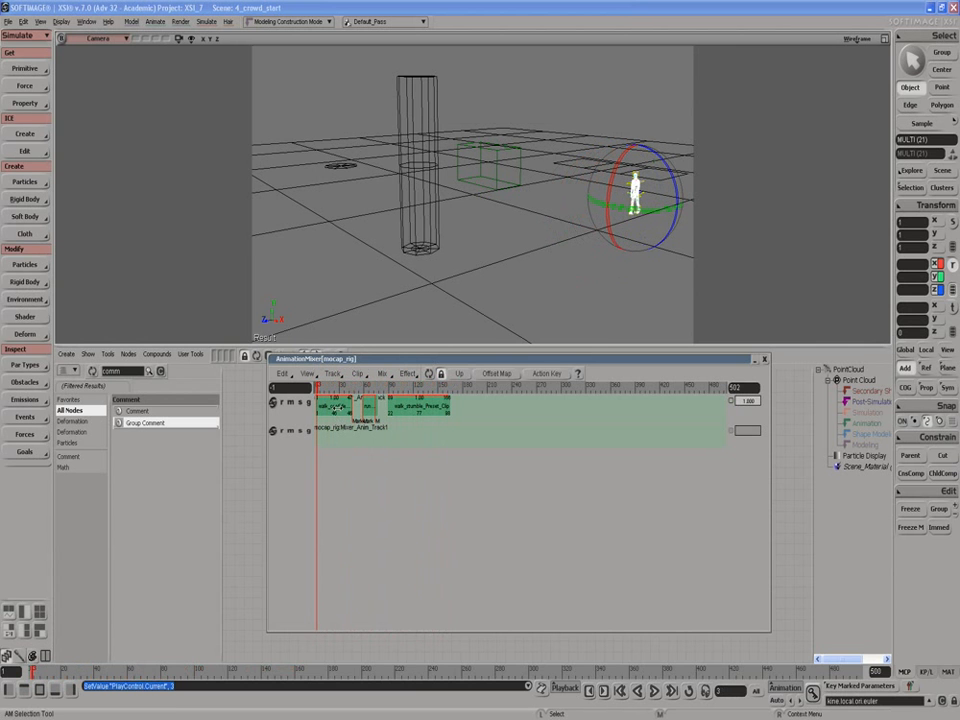
Disable the UpperBody.kine.local.posz item in the walk_confident_Preset_Clip's properties and scrub to frame 12
scroll(338, 407, up, 5)
scroll(350, 404, down, 7)
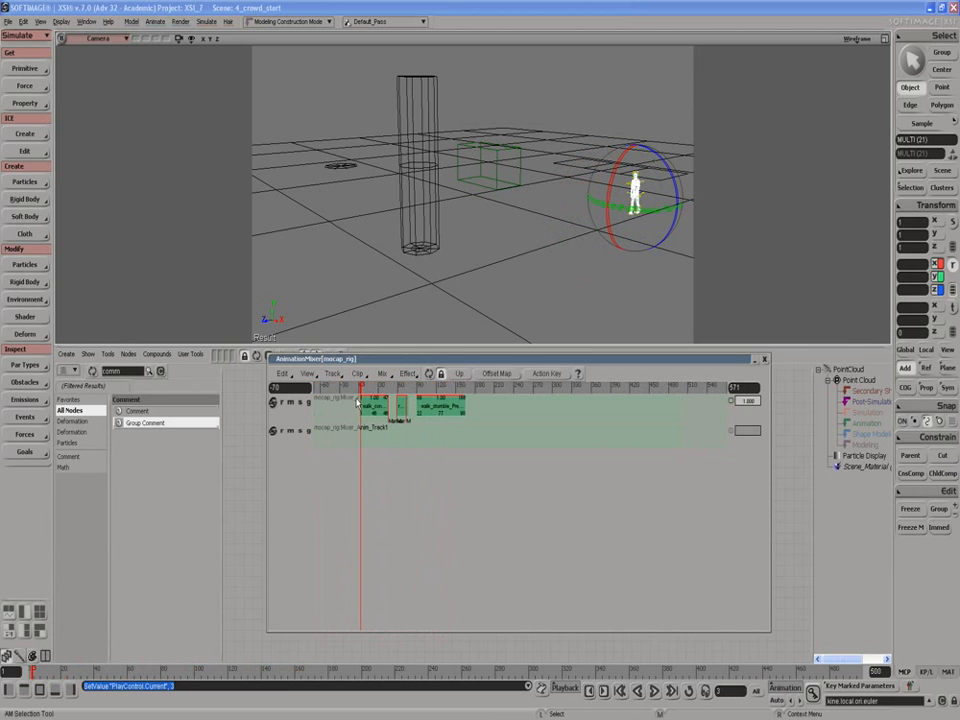
click(373, 408)
key(f)
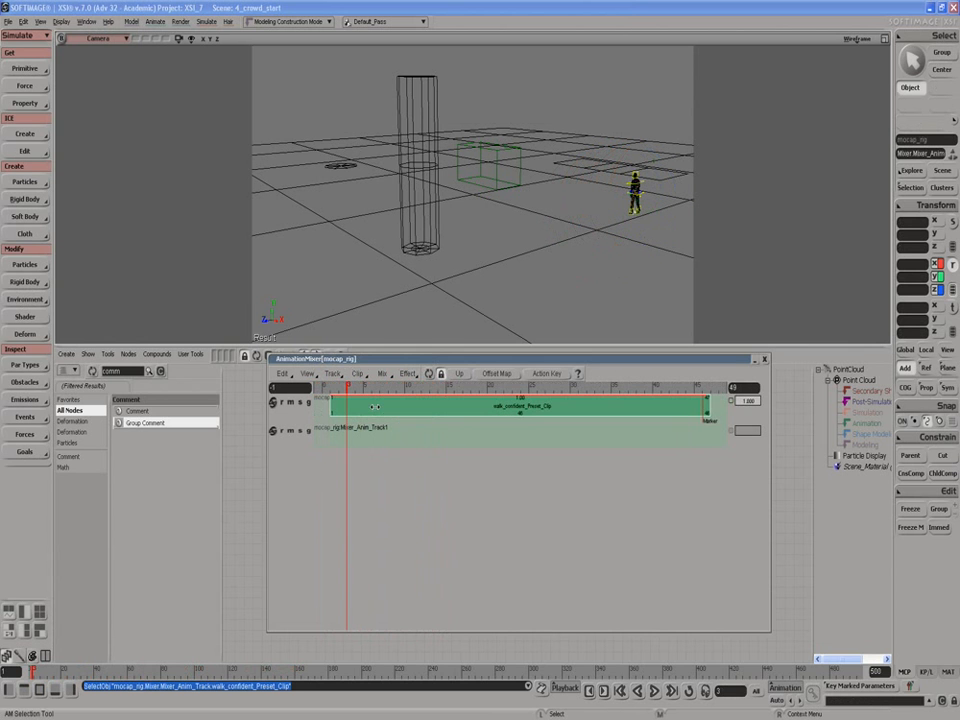
mouse_move(350, 392)
mouse_down()
mouse_move(331, 385)
mouse_move(433, 381)
mouse_move(338, 360)
mouse_move(375, 372)
mouse_move(707, 394)
mouse_move(332, 397)
mouse_move(480, 383)
mouse_move(332, 388)
mouse_up()
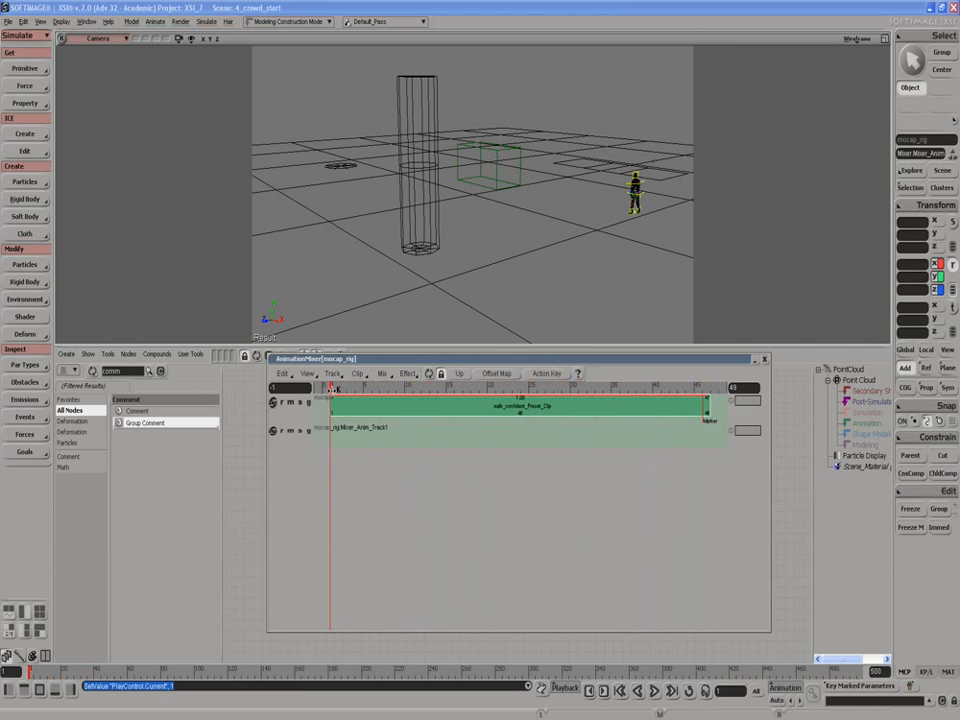
right_click(382, 404)
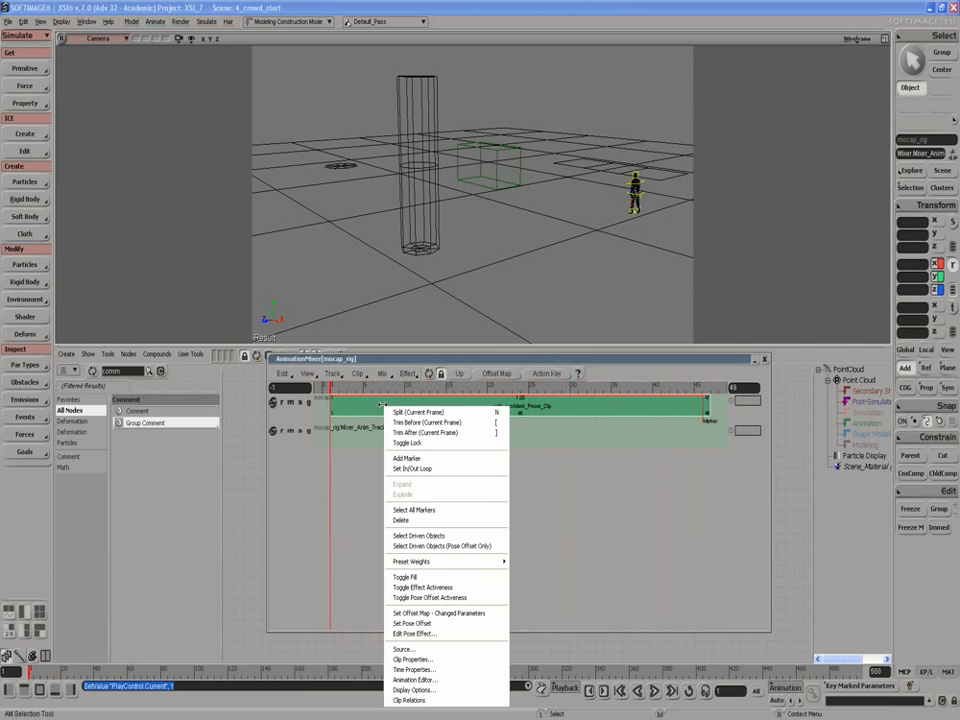
click(404, 660)
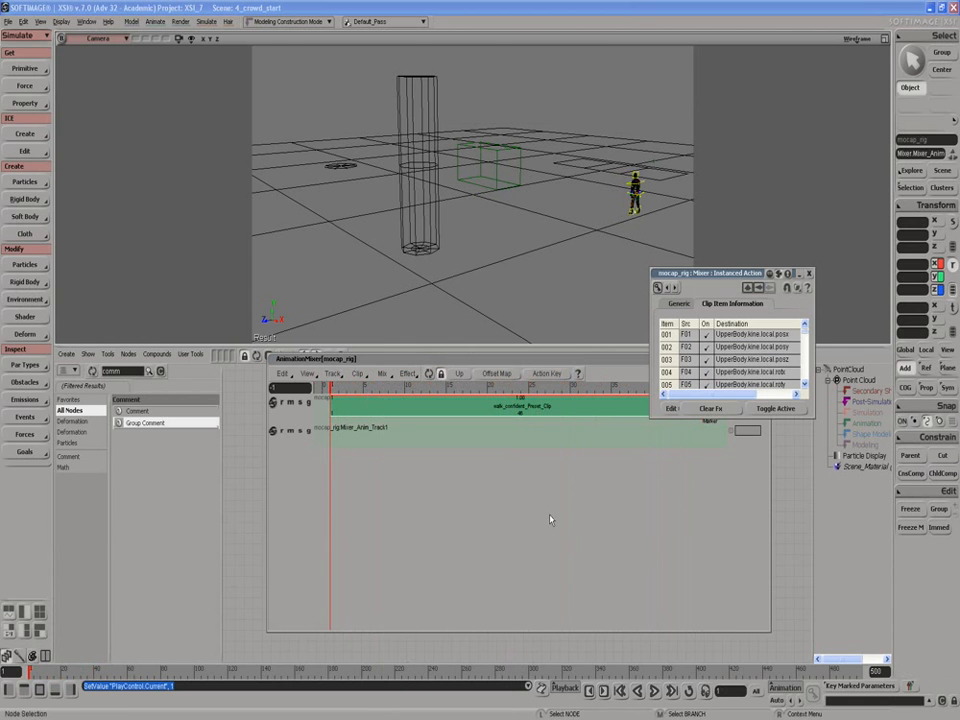
click(705, 360)
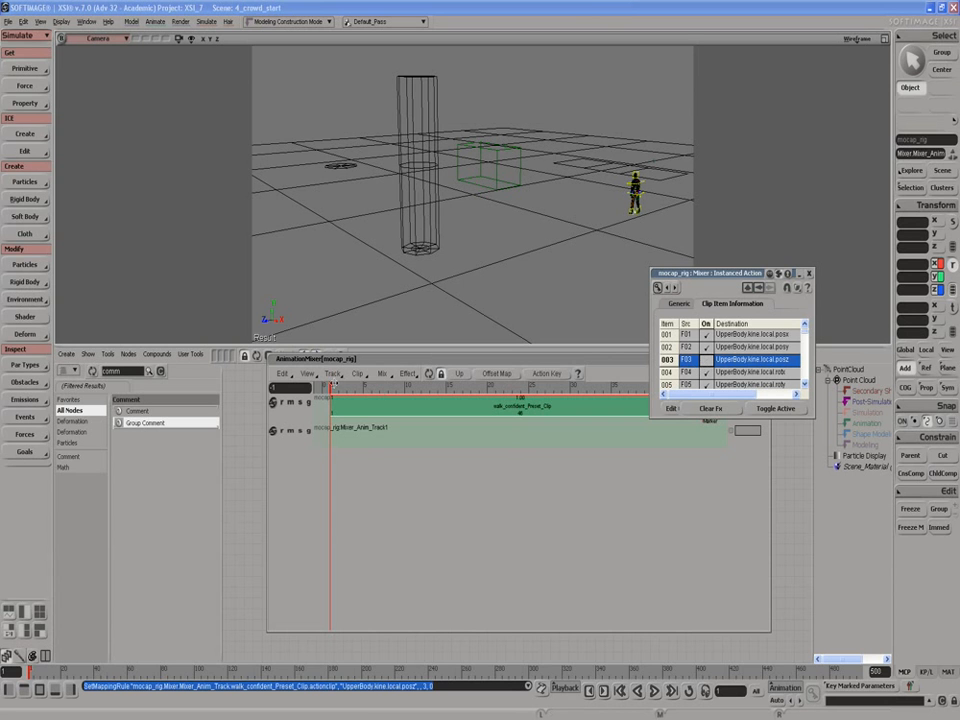
drag(333, 386, 422, 370)
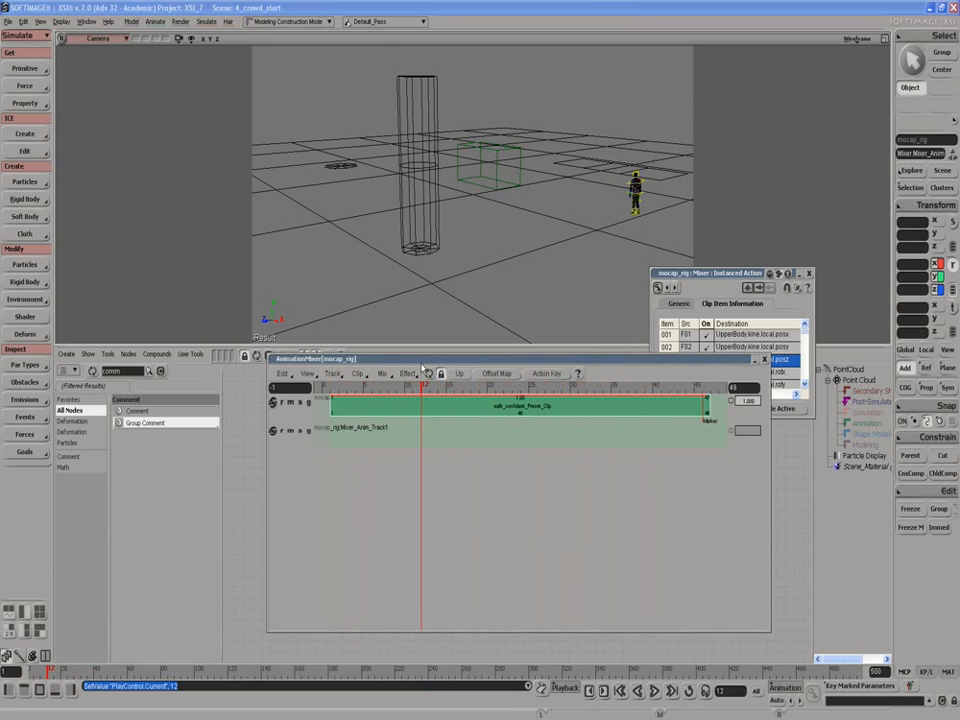
Disable the UpperBody.kine.local.posz item for the run_charge_Preset_Clip
key(s)
middle_drag(458, 442, 480, 452)
key(s)
drag(562, 461, 474, 458)
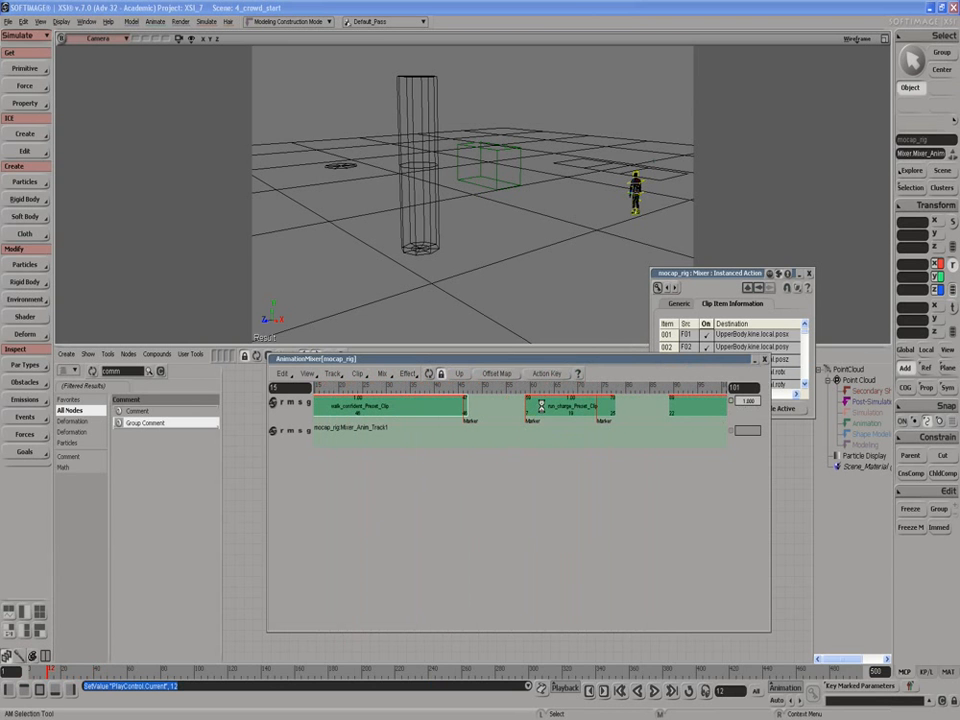
click(538, 406)
click(706, 360)
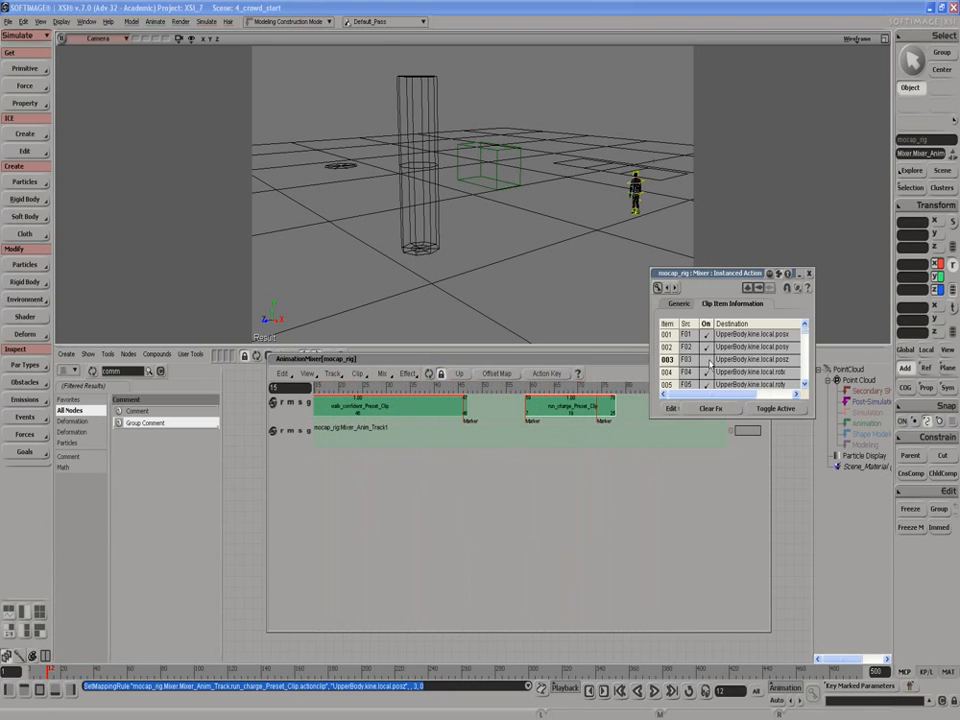
Disable the UpperBody.kine.local.posz item for the walk_stumble_Preset_Clip
click(640, 449)
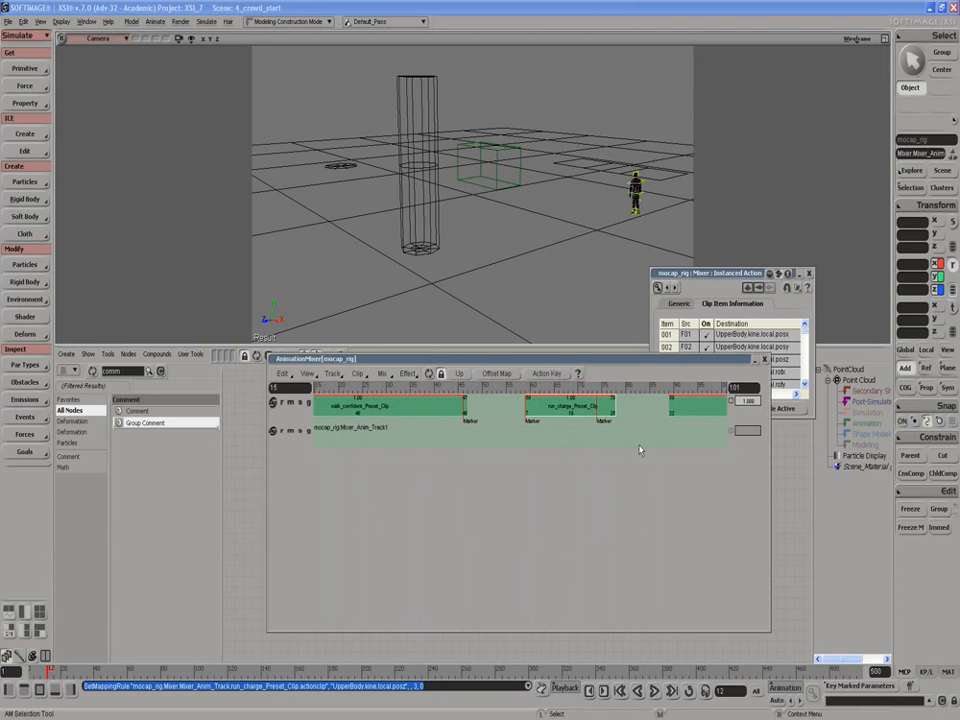
click(685, 402)
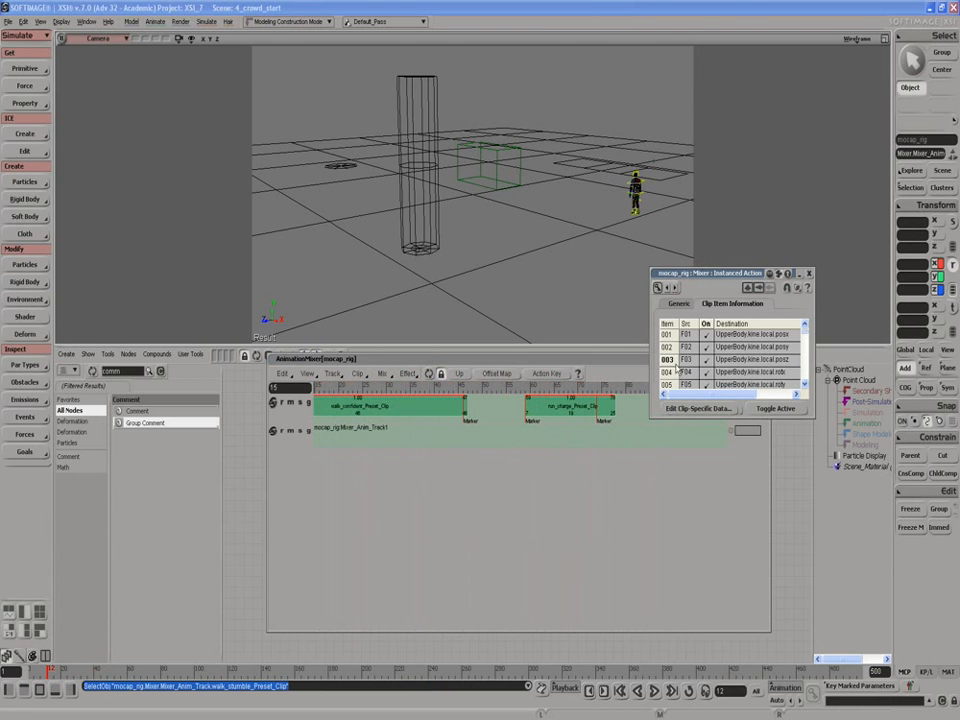
click(707, 361)
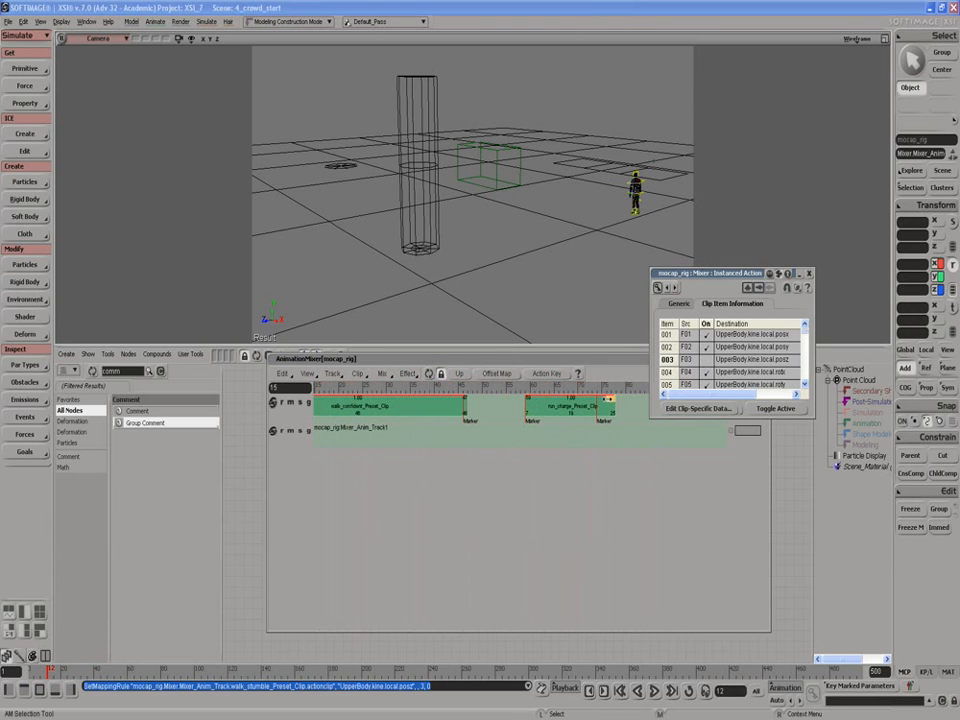
Set the current frame to 15 and close the clip properties and the Animation Mixer
click(461, 410)
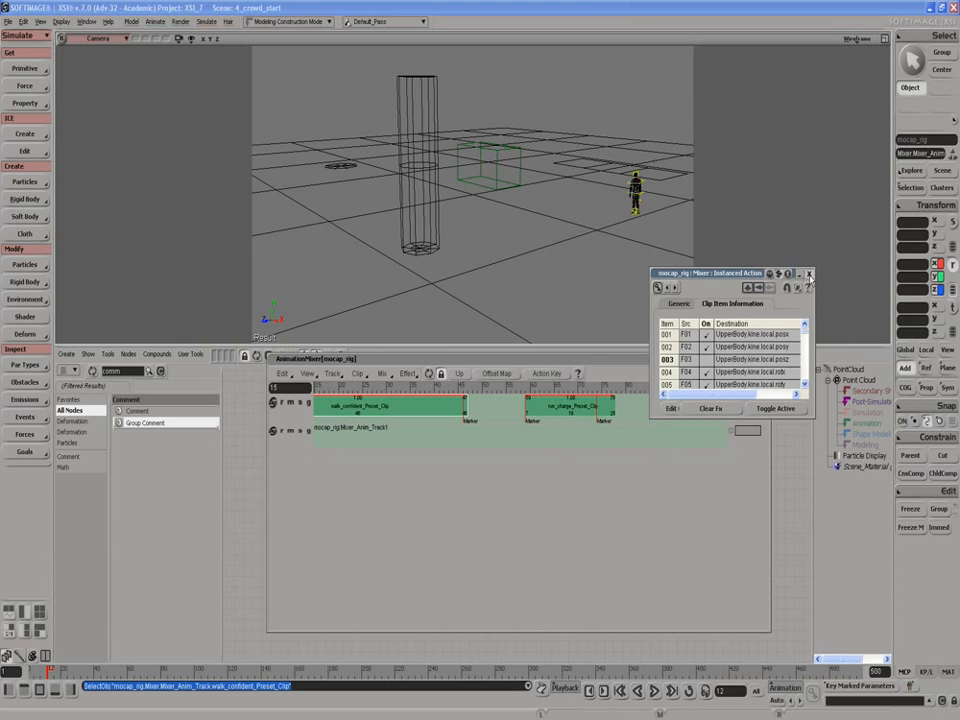
click(810, 274)
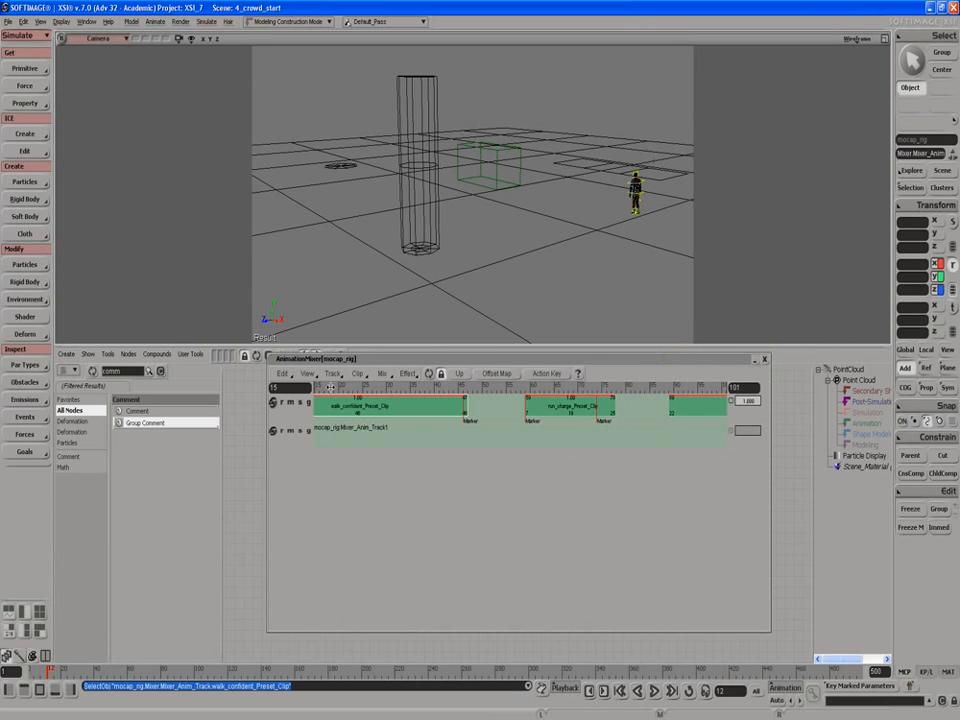
mouse_move(329, 386)
mouse_down()
mouse_move(677, 385)
mouse_move(701, 383)
mouse_move(710, 357)
mouse_move(728, 360)
mouse_move(315, 372)
mouse_up()
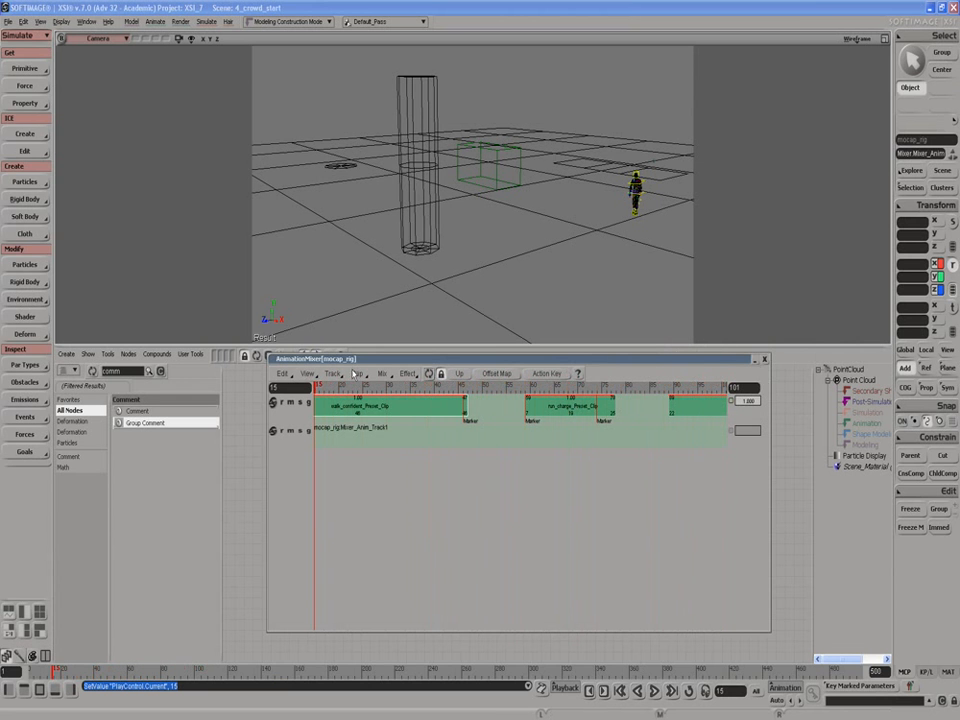
click(765, 360)
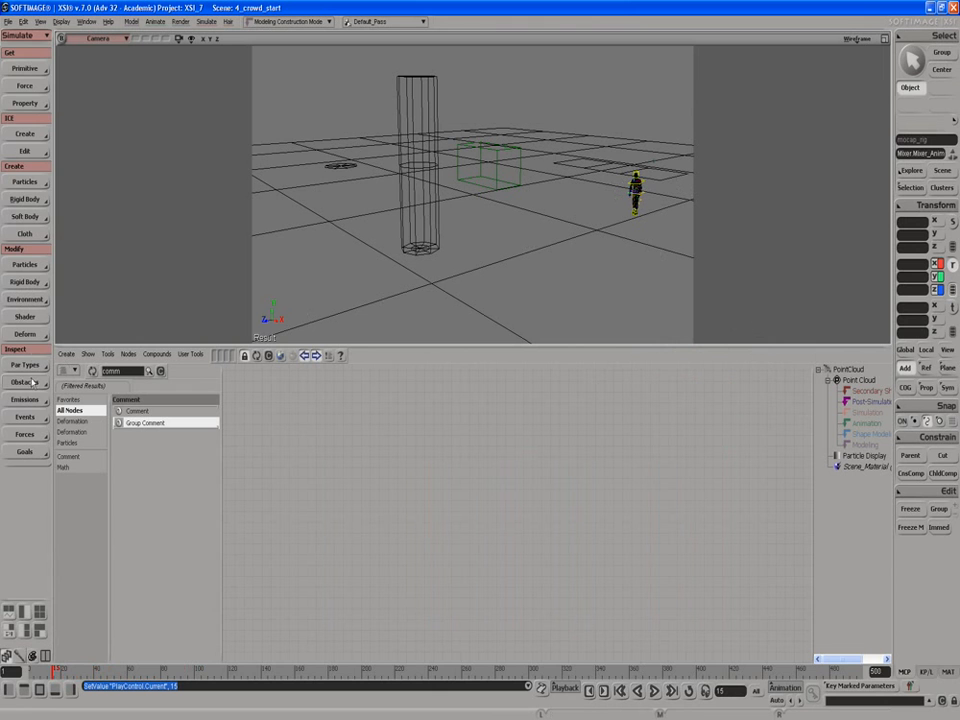
Create an empty point cloud and name it crowd_cloud
click(30, 70)
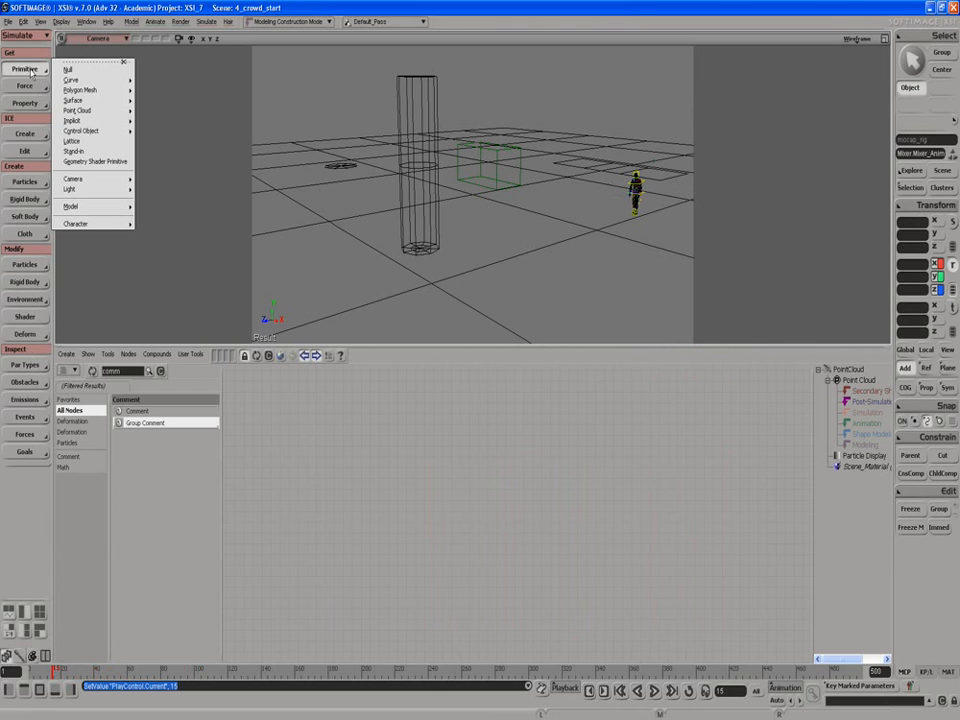
mouse_move(100, 110)
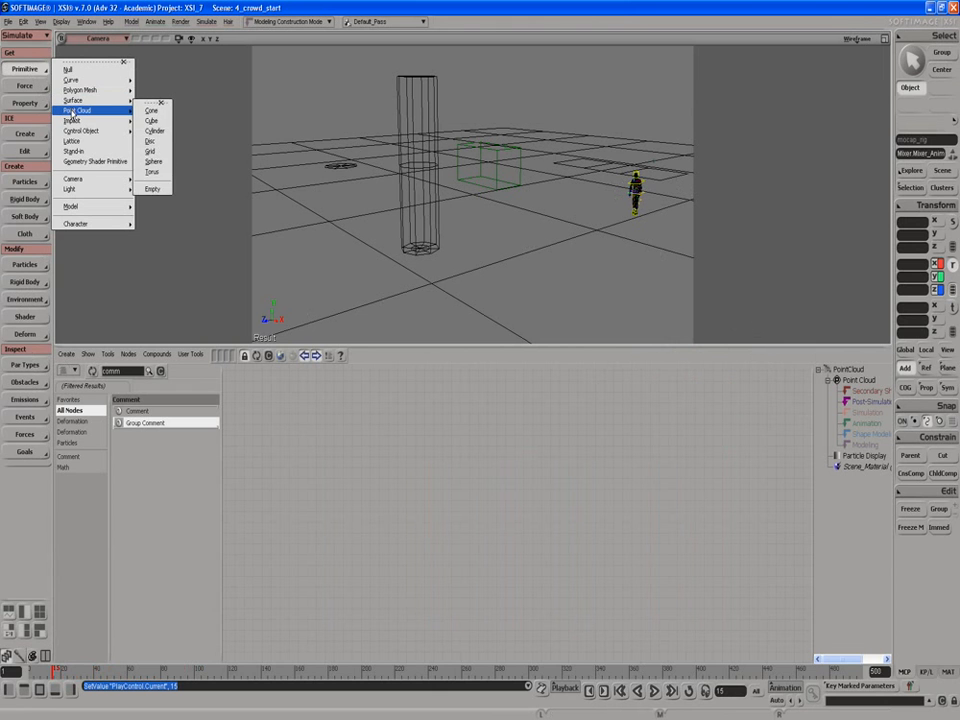
click(151, 188)
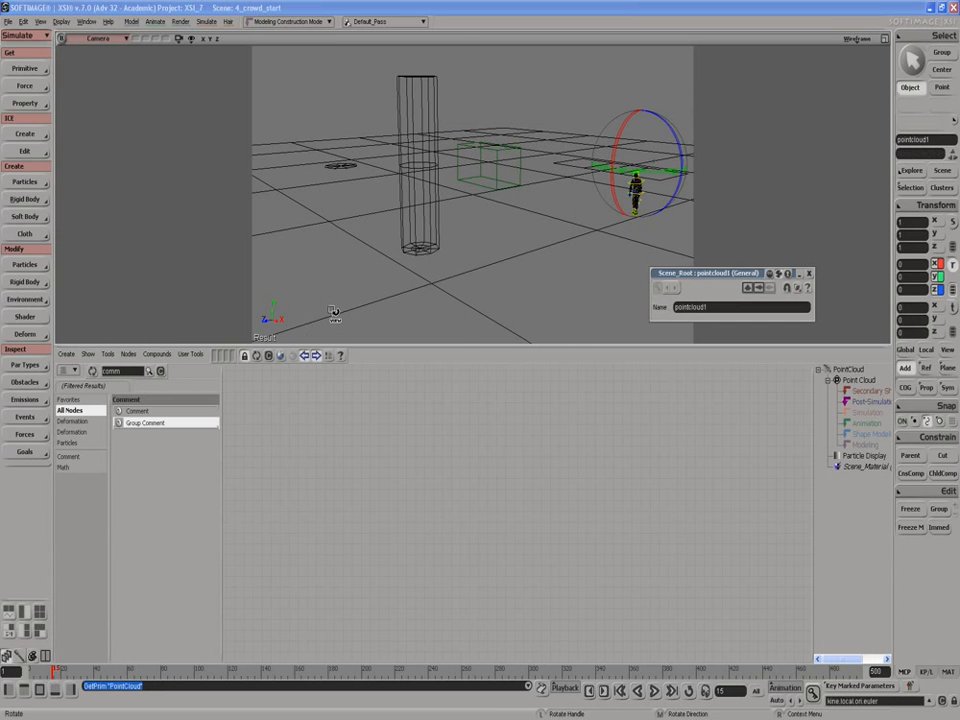
double_click(731, 307)
text(crowd_)
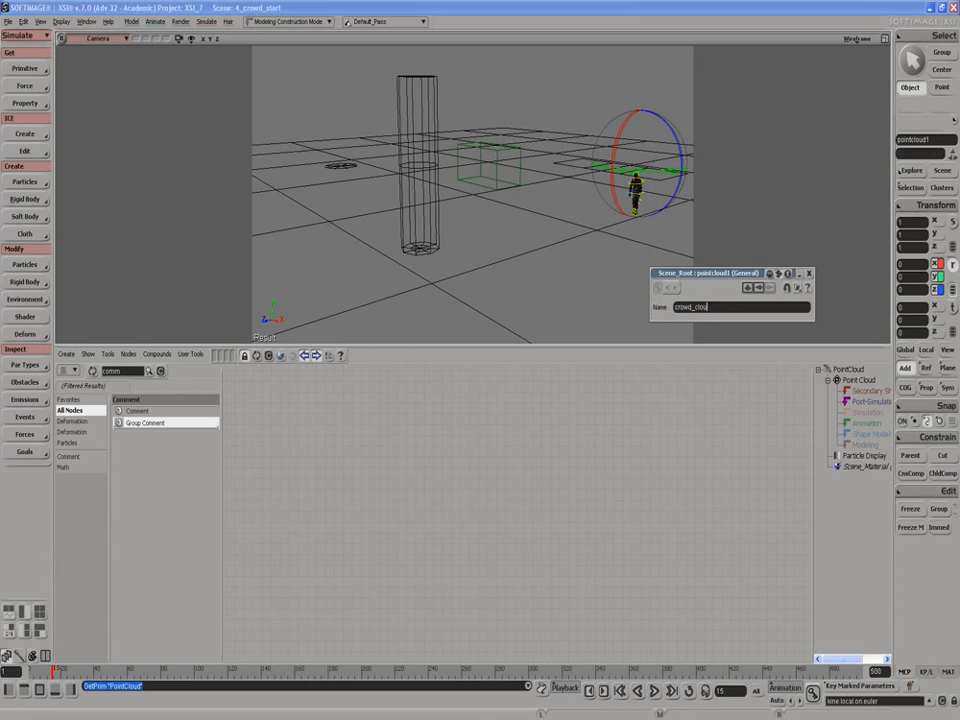
key(Return)
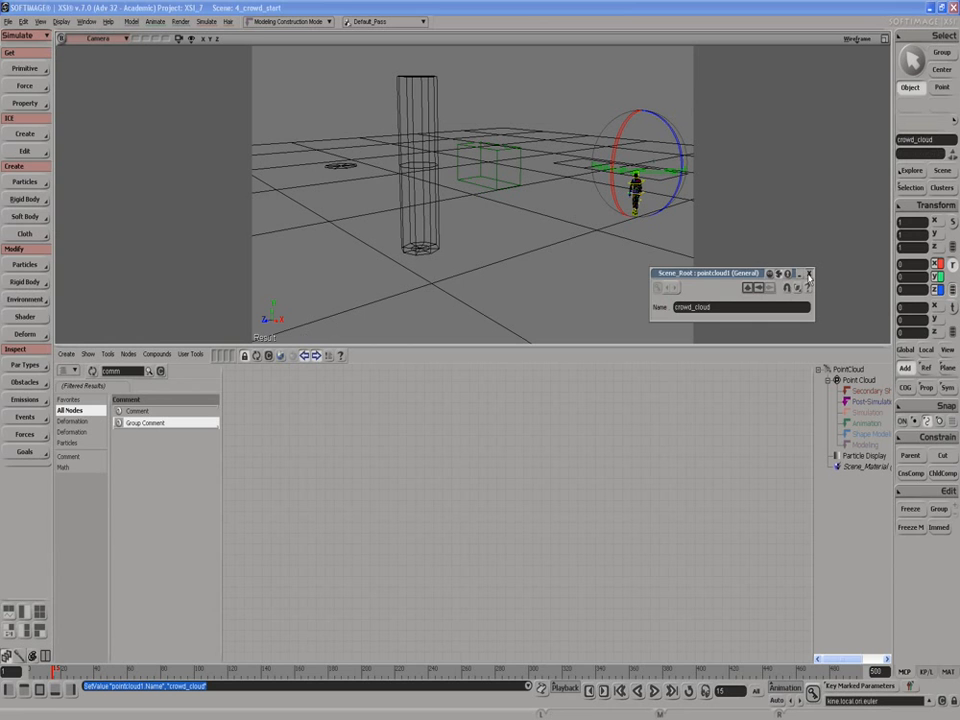
click(809, 274)
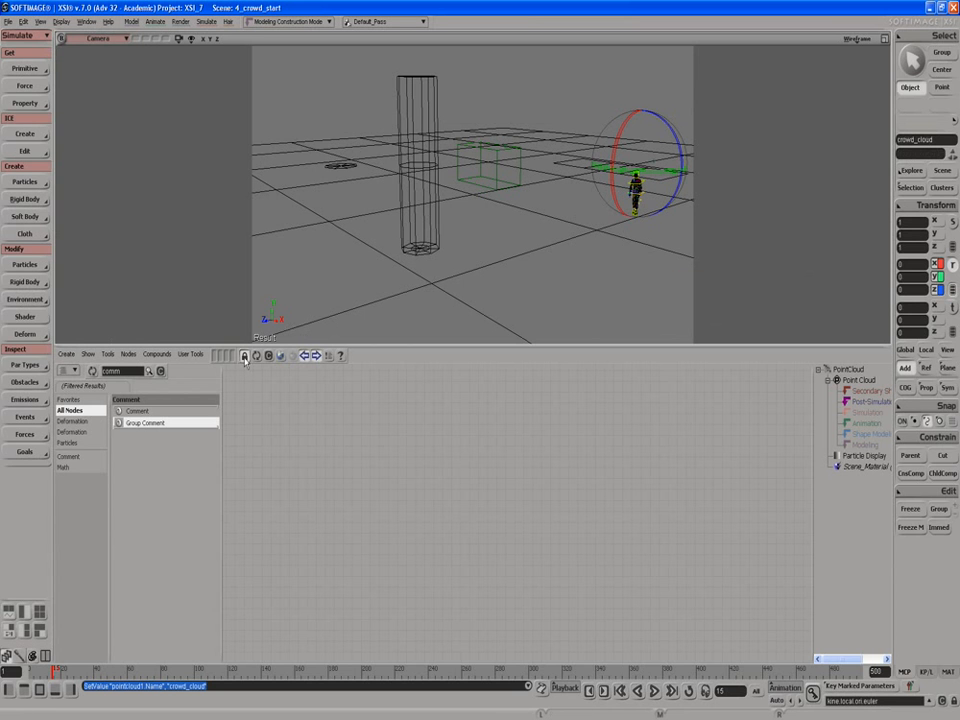
Create a simulated ICE tree on crowd_cloud and connect an Emit from Position node to the ICETree's Port1
click(65, 354)
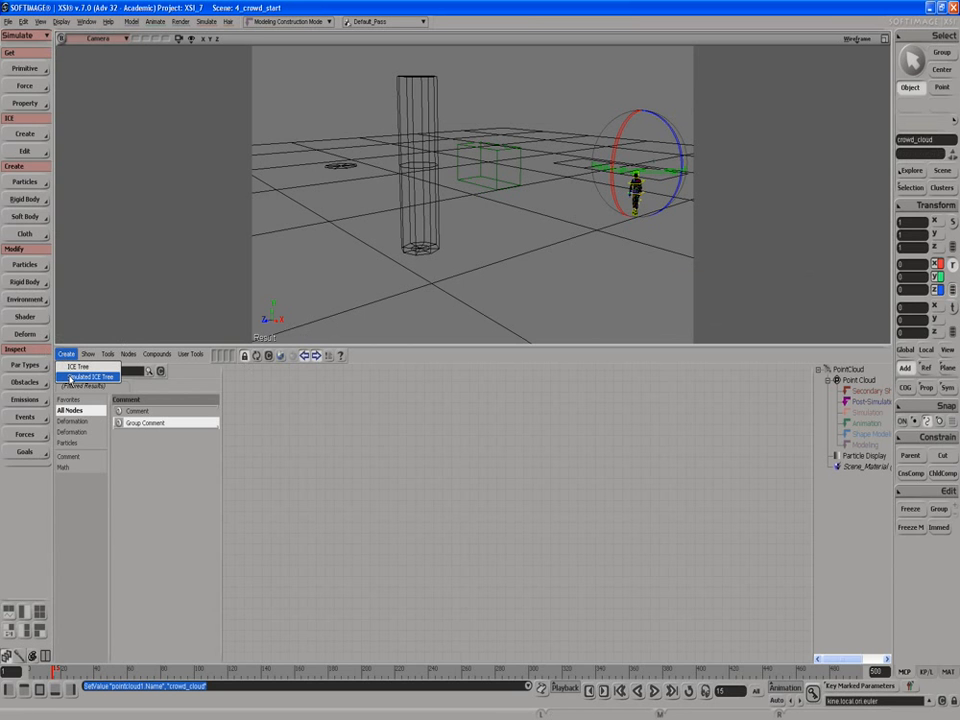
click(72, 376)
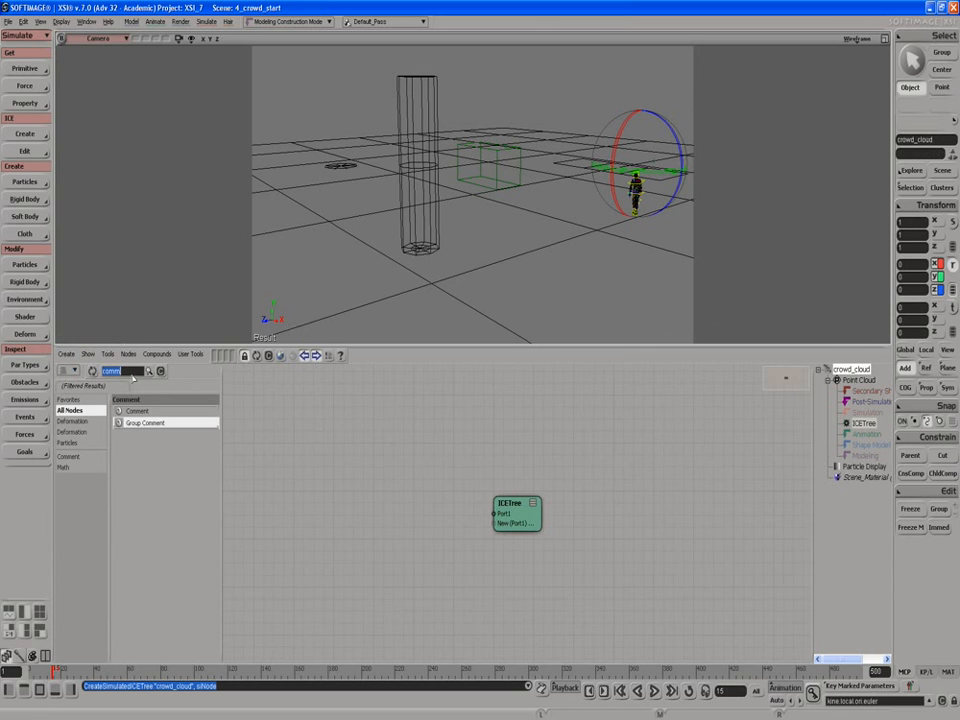
text(emit)
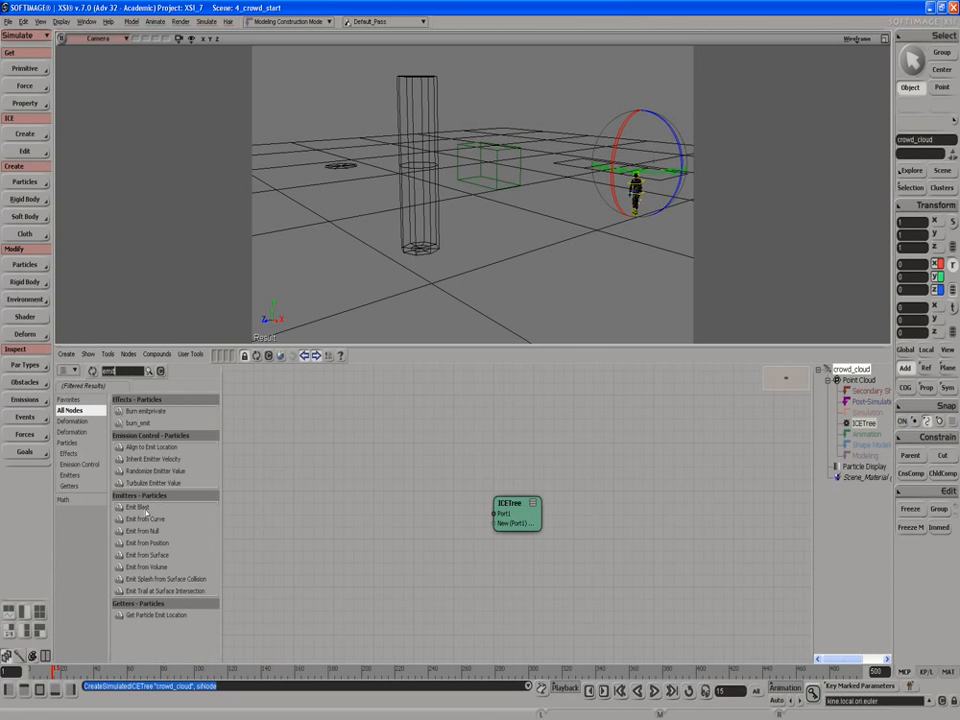
drag(144, 545, 340, 481)
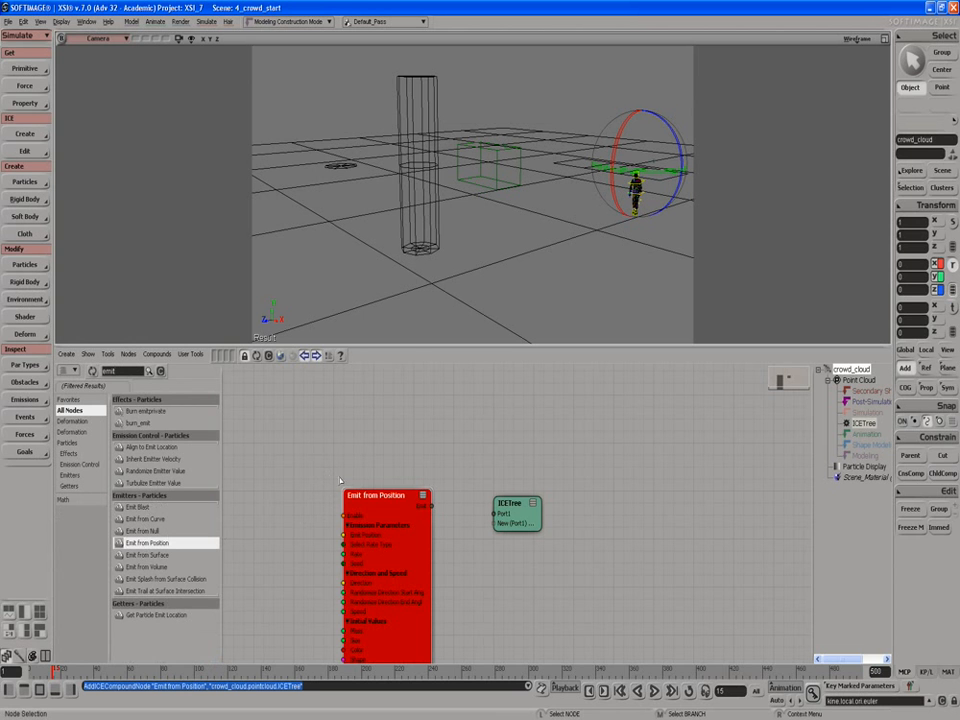
drag(391, 512, 419, 478)
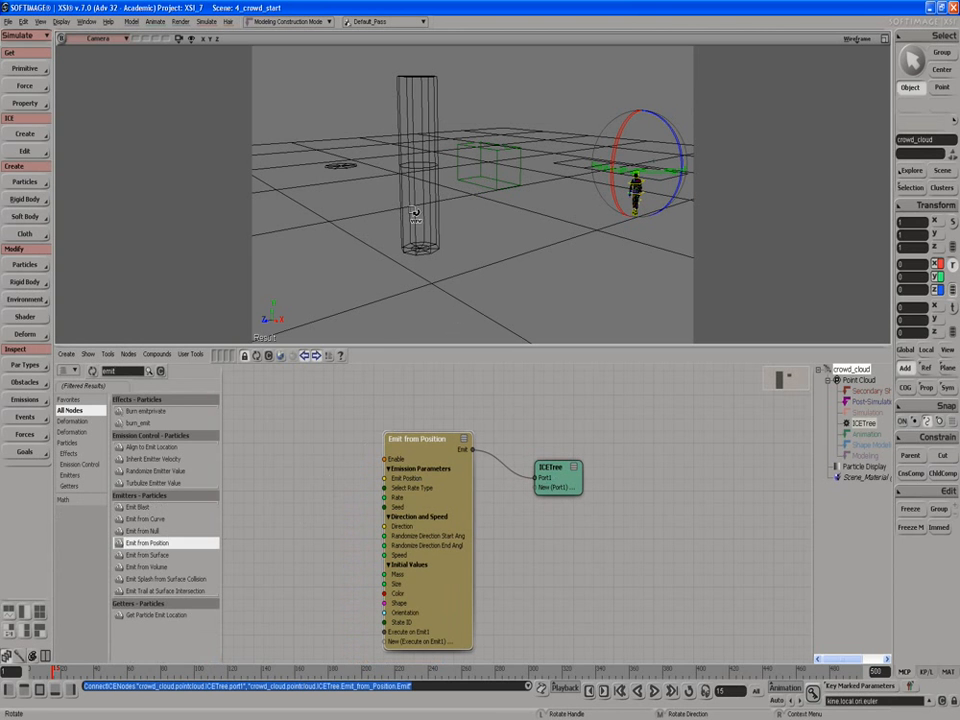
Add a Get Data node for the small grid beside the character to the ICE tree
key(space)
click(571, 166)
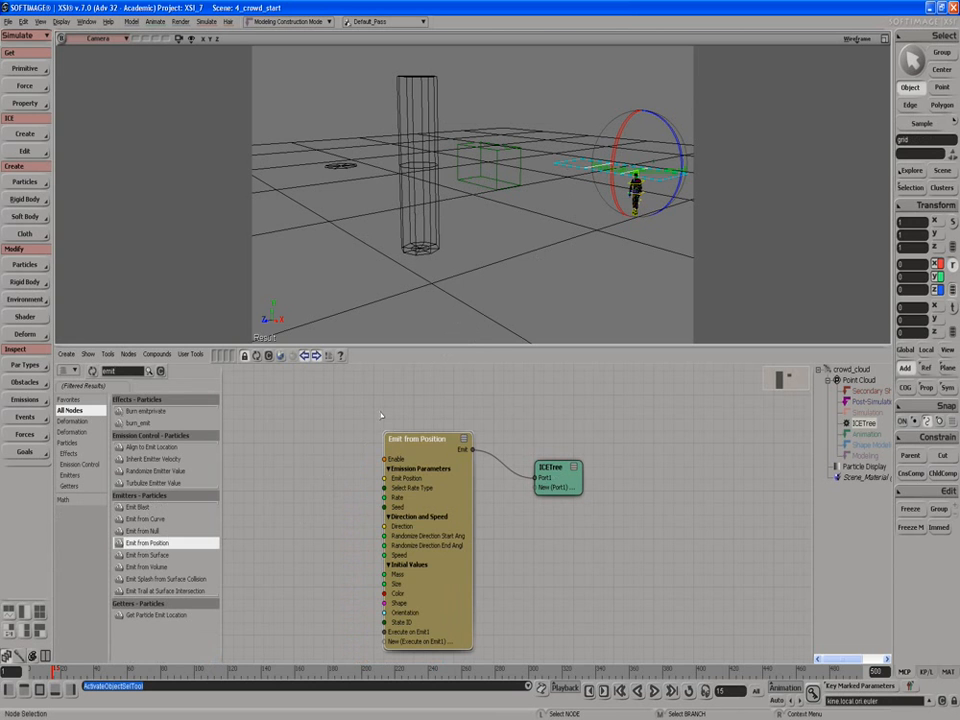
key(F3)
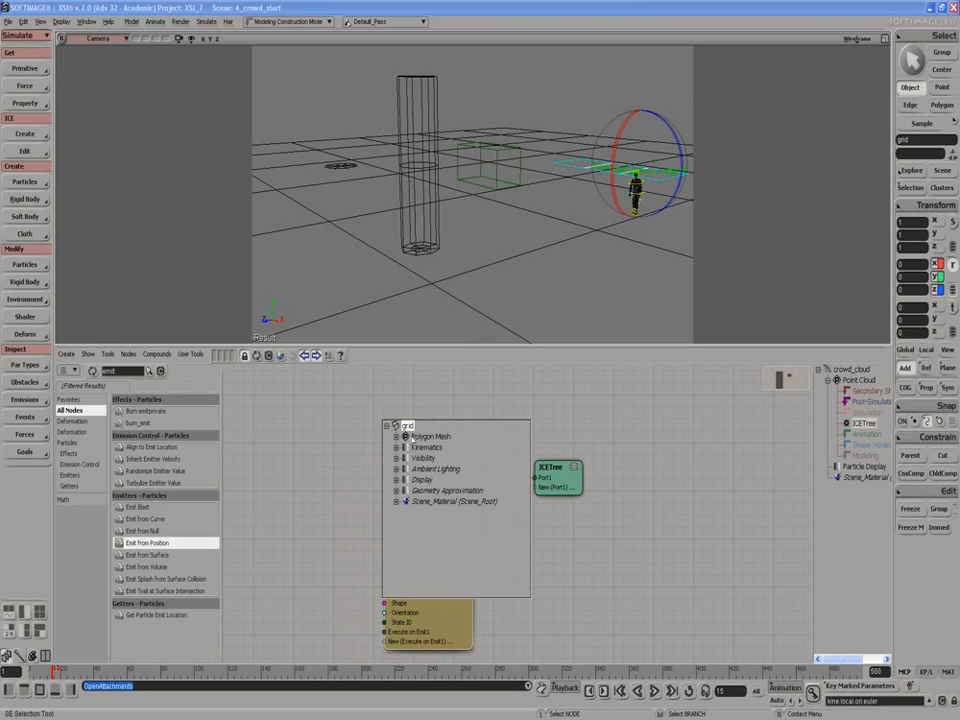
drag(319, 470, 325, 467)
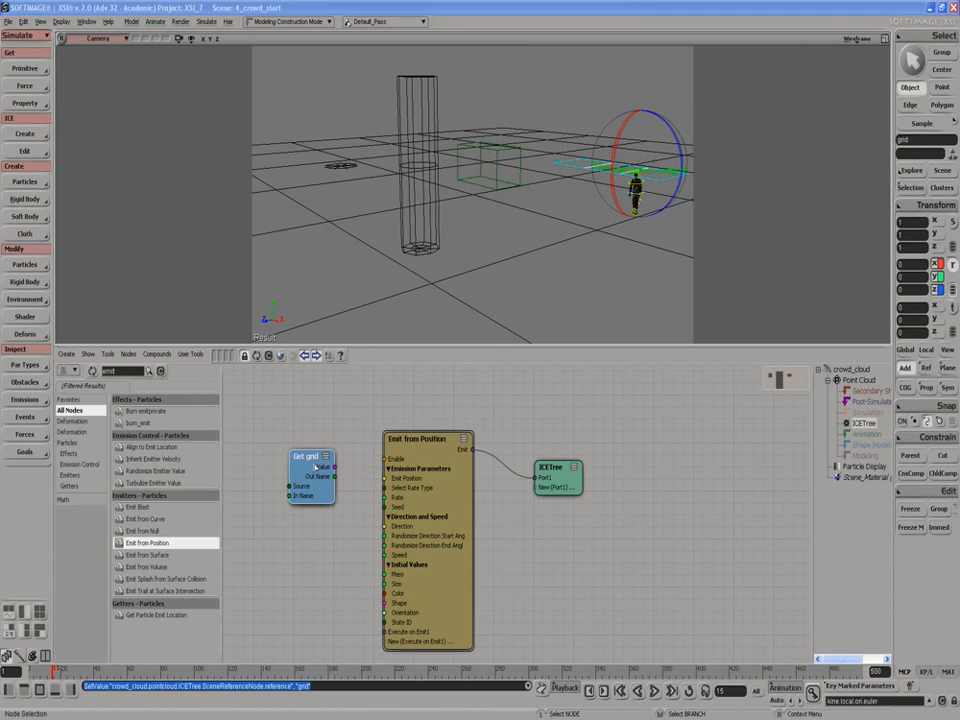
Point the Get grid node at the grid's PointPosition attribute and connect its Value to Emit Position on the emitter node
double_click(316, 467)
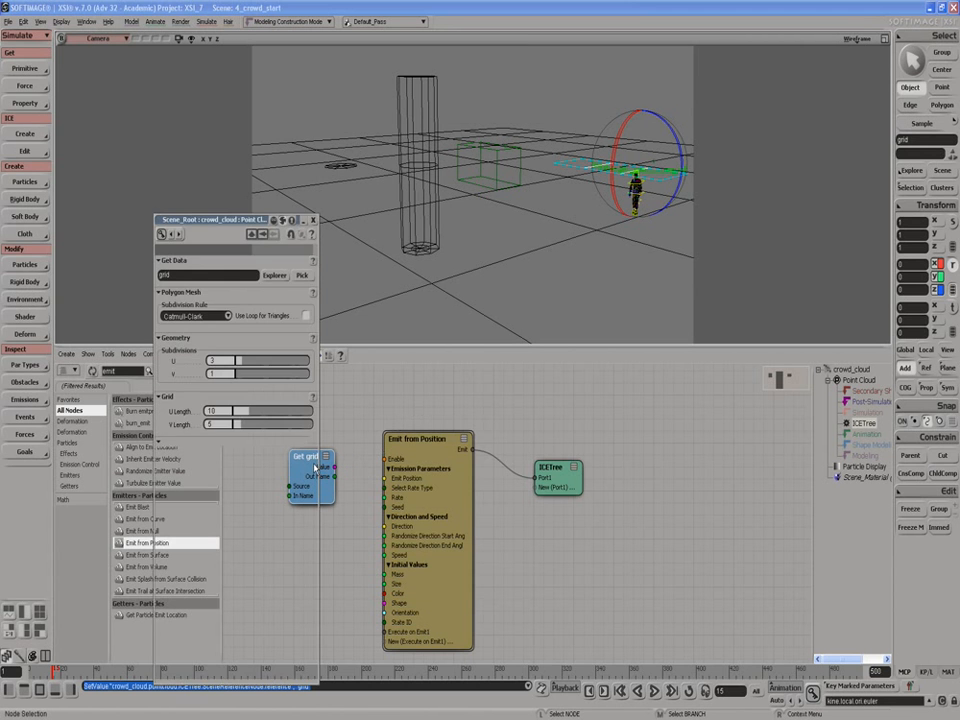
click(275, 276)
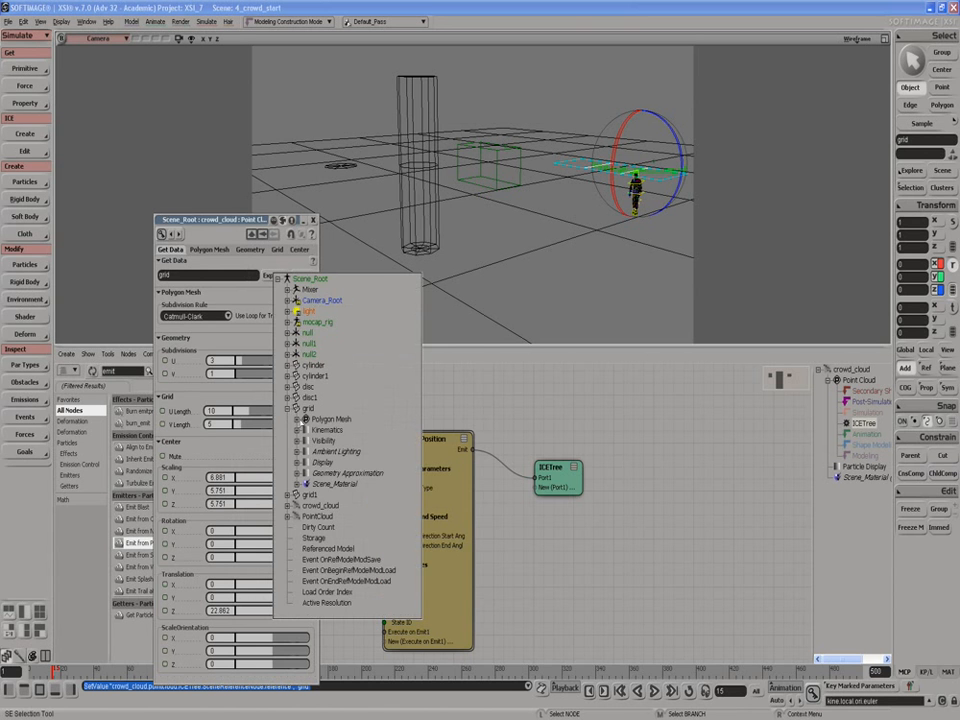
click(298, 419)
scroll(333, 418, down, 6)
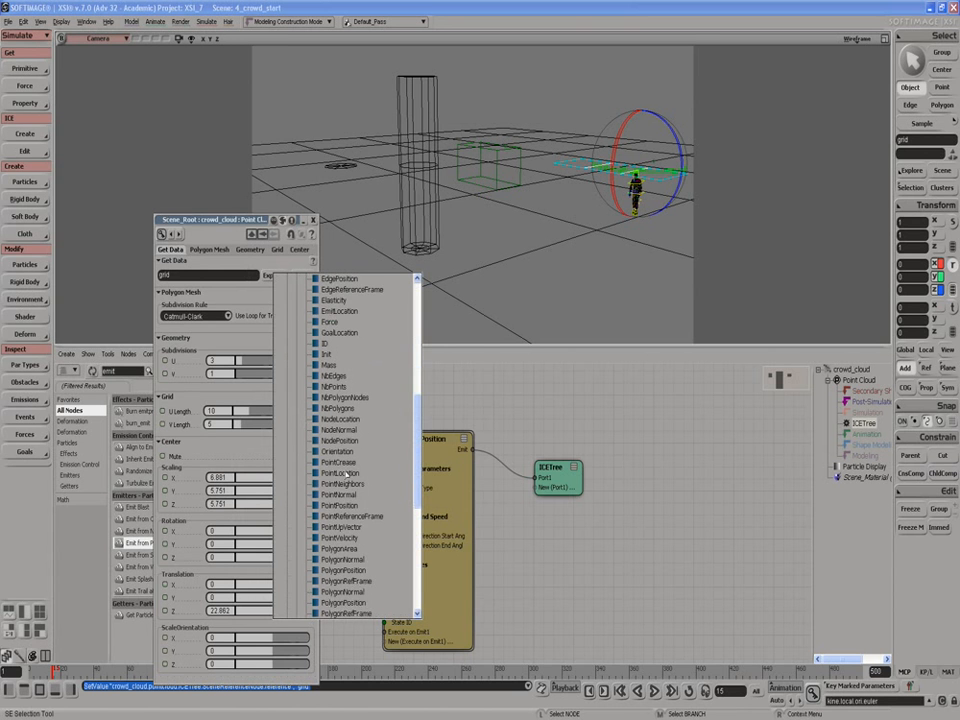
scroll(345, 577, down, 1)
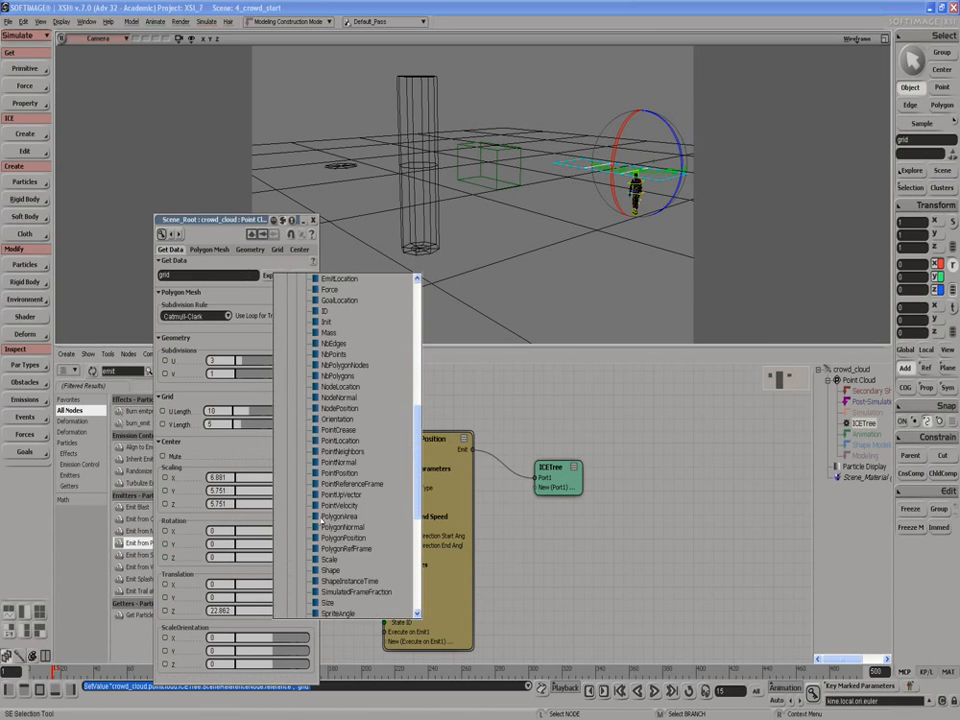
click(337, 475)
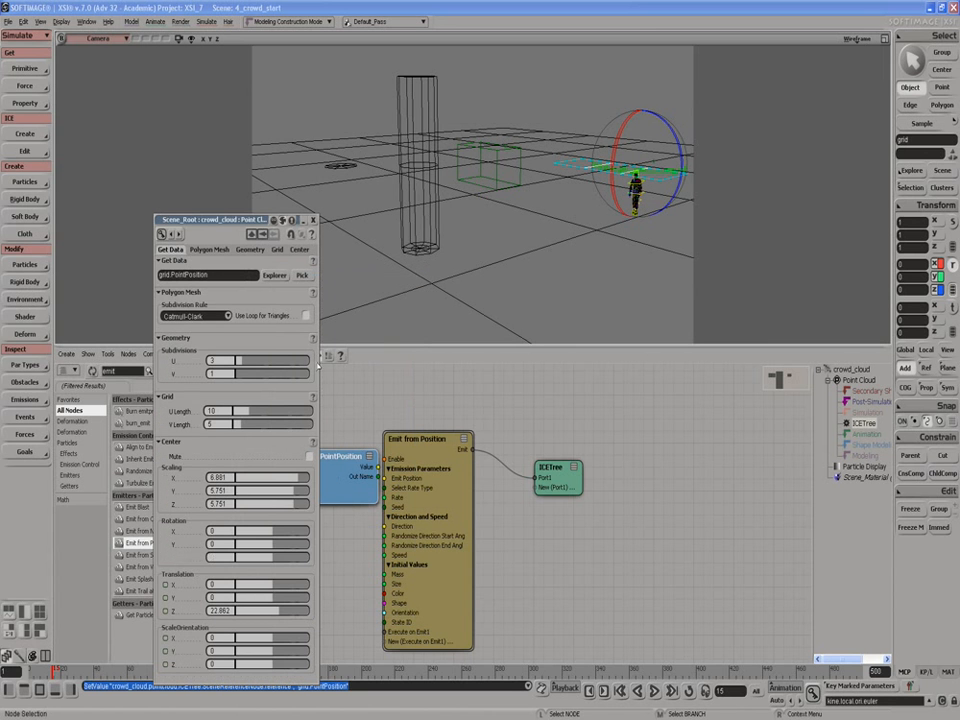
click(315, 221)
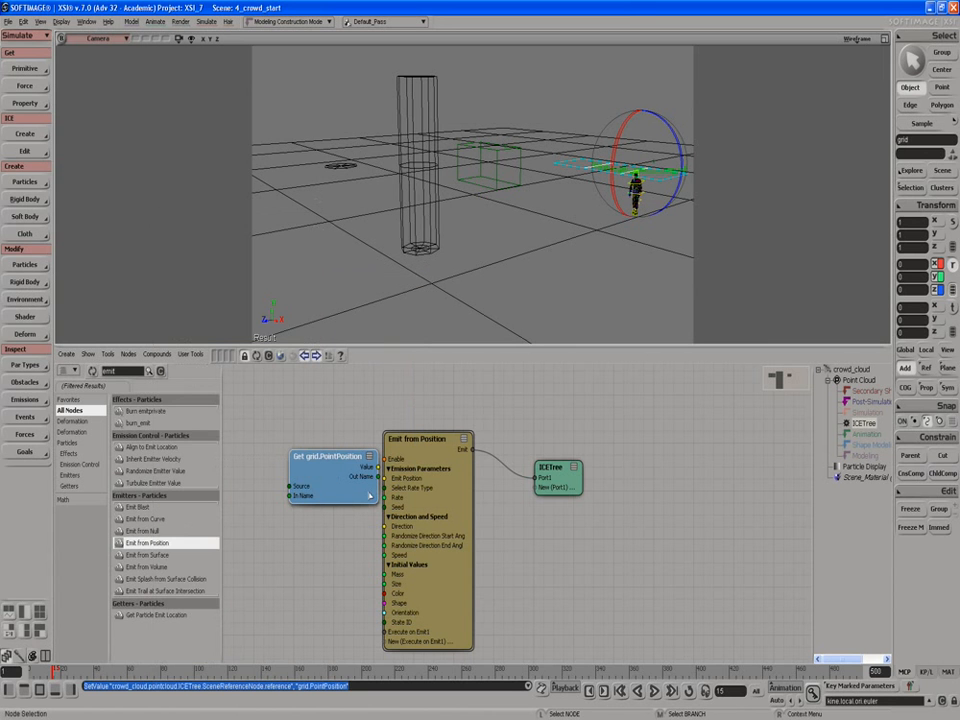
drag(359, 481, 389, 480)
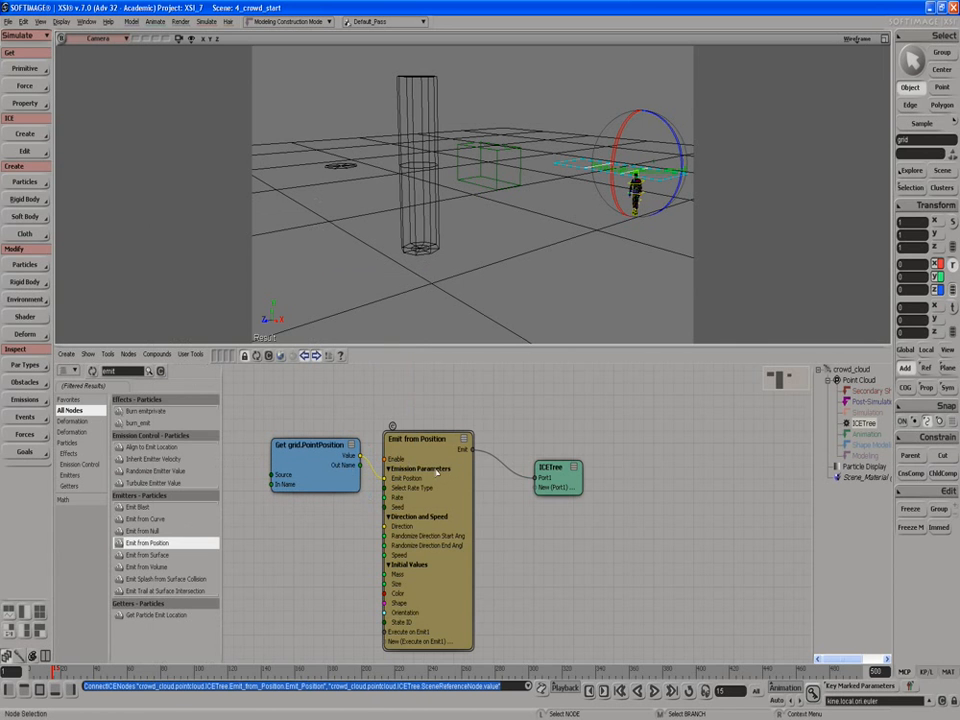
Play the simulation briefly and examine the particle emission at the grid's points up close in the camera view
click(653, 691)
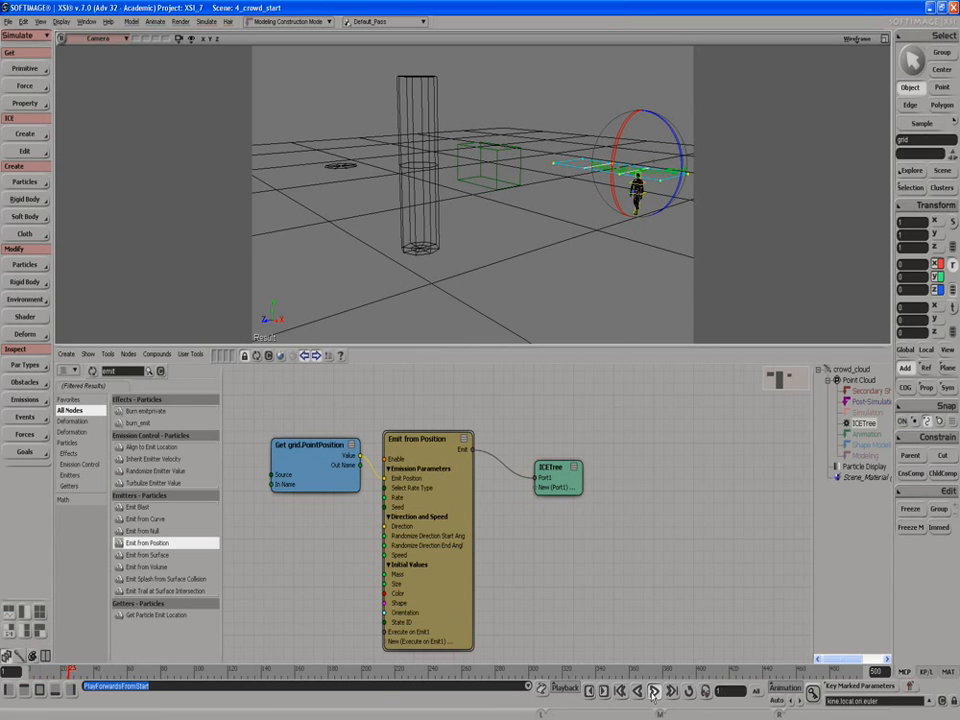
click(653, 695)
scroll(584, 173, up, 2)
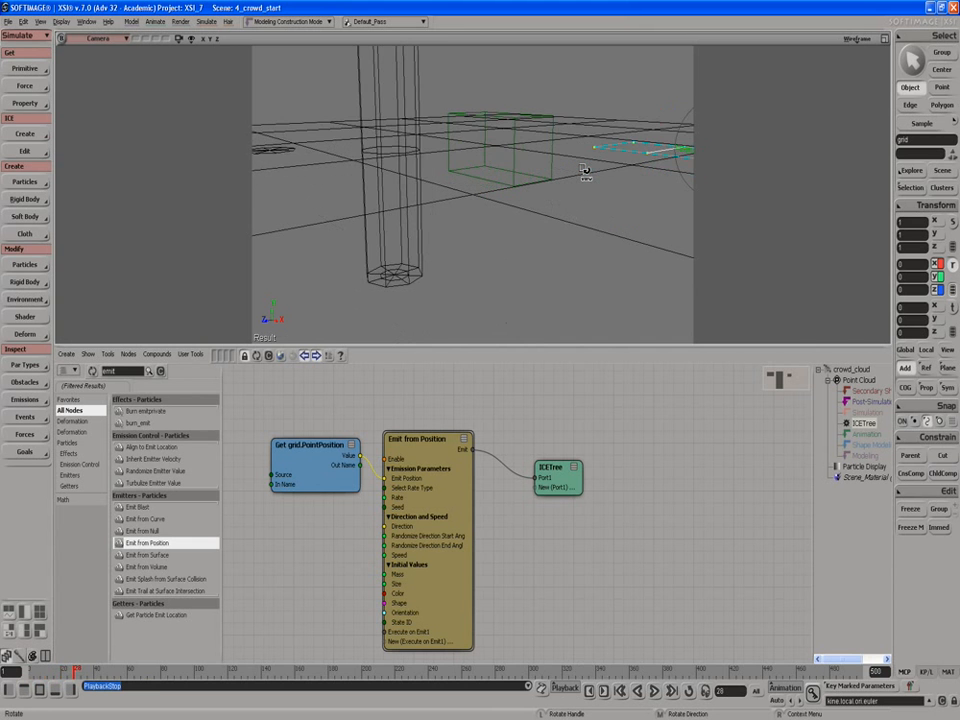
scroll(585, 173, up, 2)
right_drag(597, 162, 559, 224)
scroll(562, 223, up, 5)
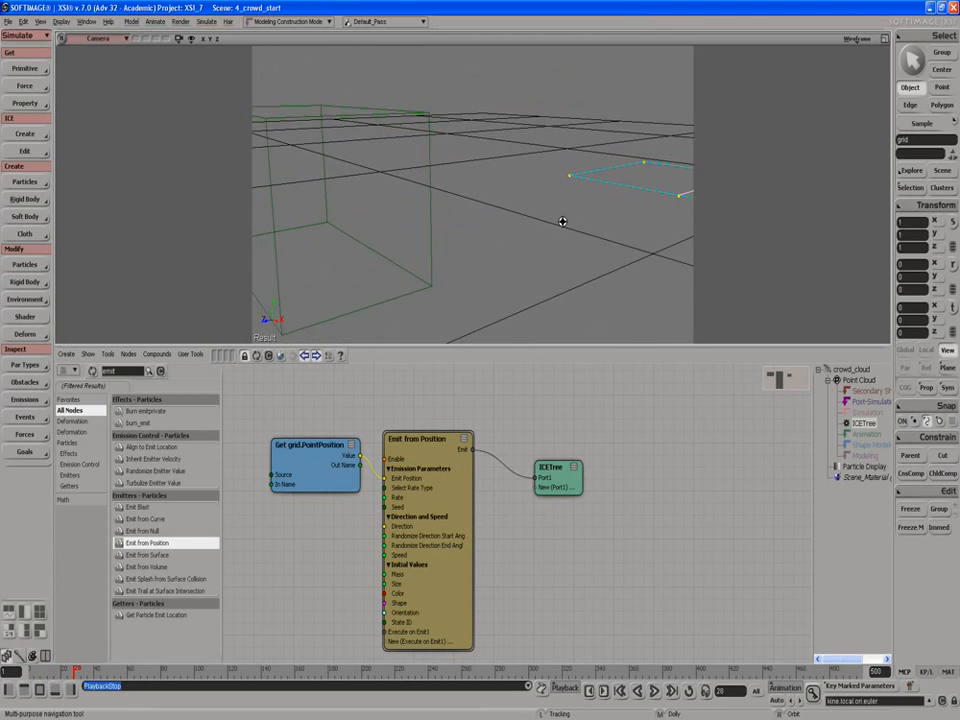
drag(579, 204, 319, 313)
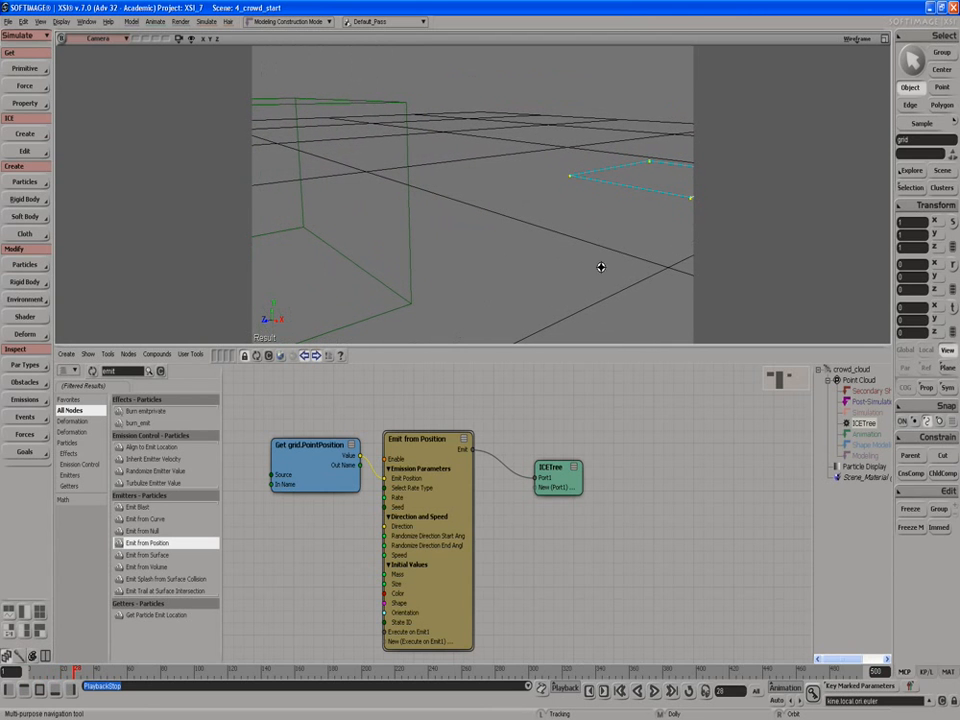
key(c)
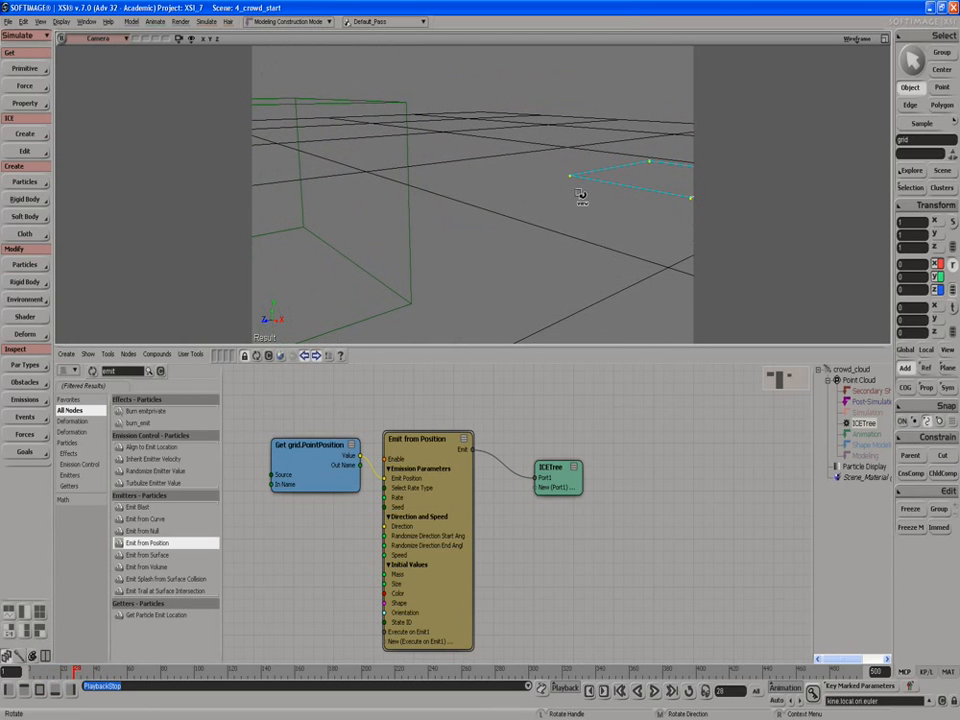
key(f)
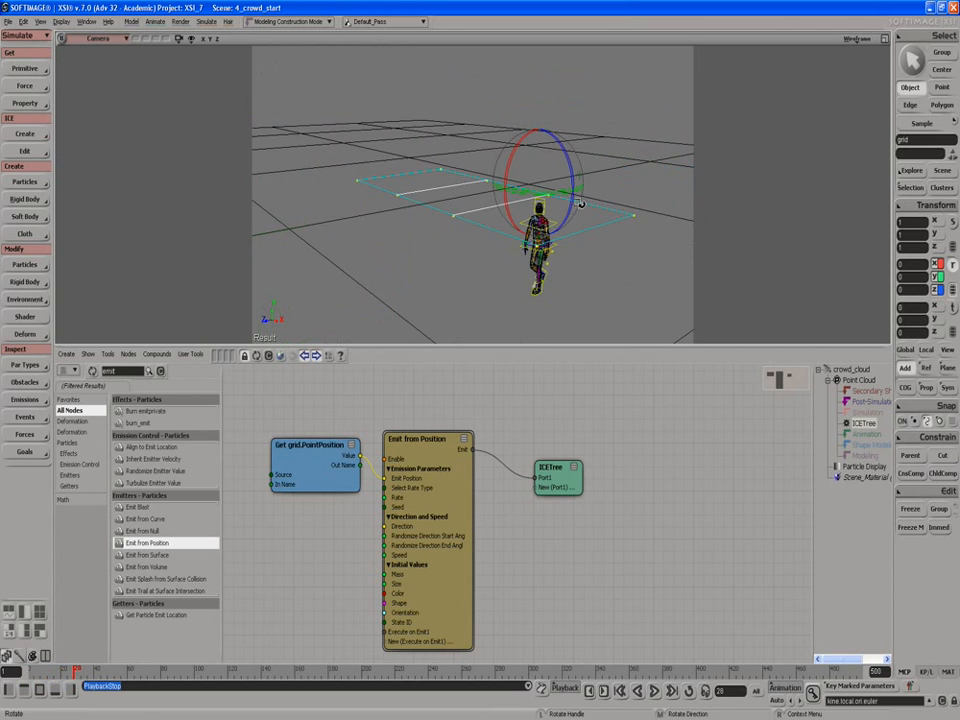
scroll(526, 250, up, 5)
key(s)
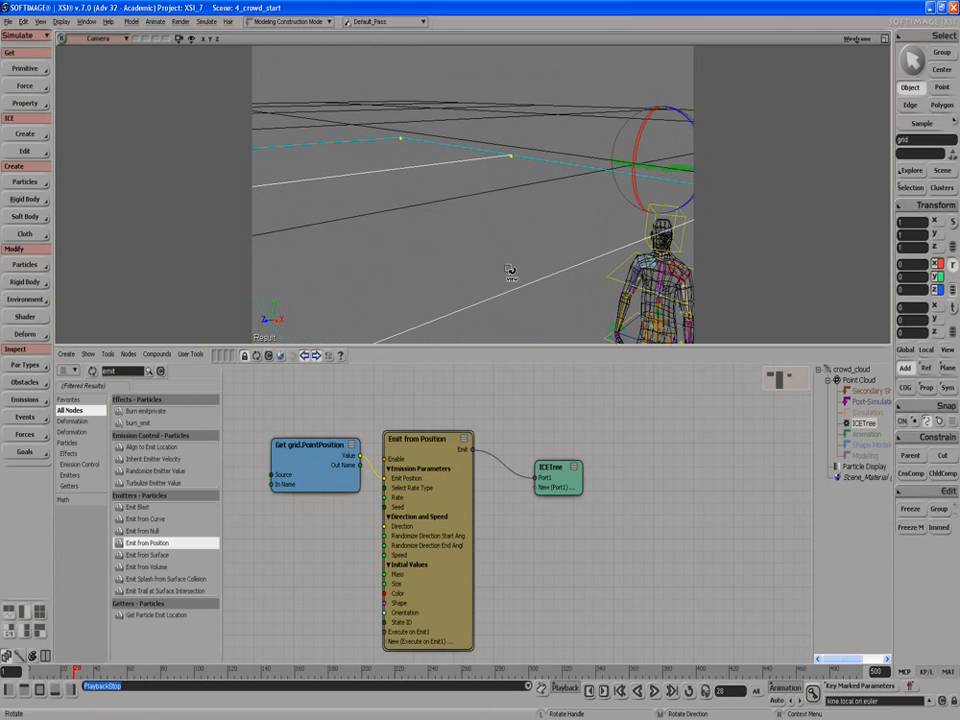
right_drag(510, 270, 507, 217)
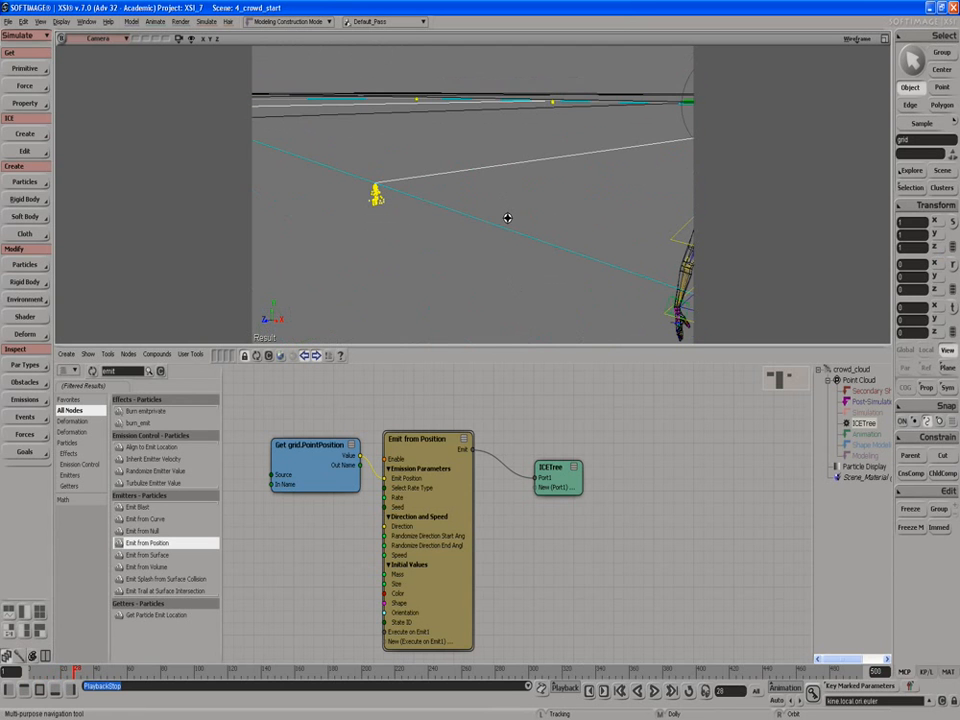
Set the Emit from Position node's rate to 1 and its rate type to Total Number of Particles
double_click(440, 464)
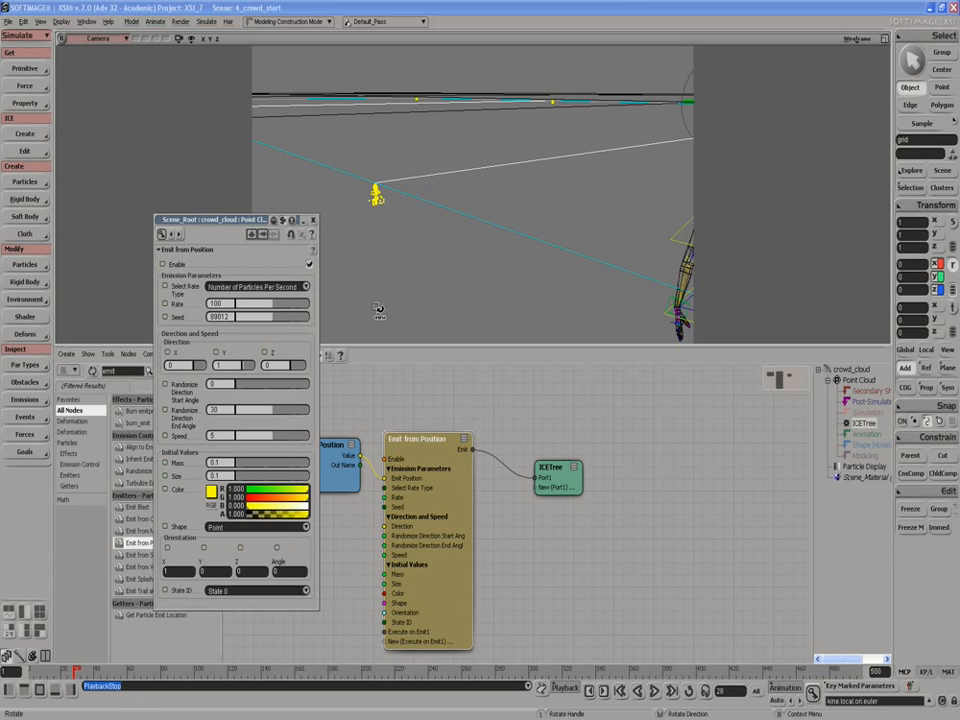
drag(269, 305, 229, 293)
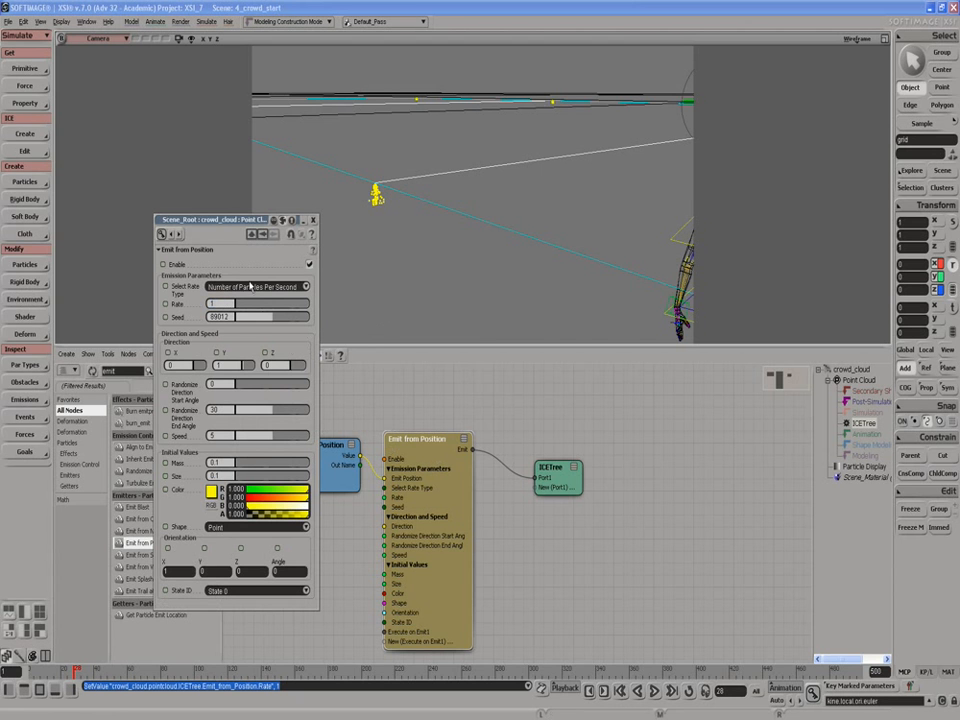
click(250, 286)
click(244, 296)
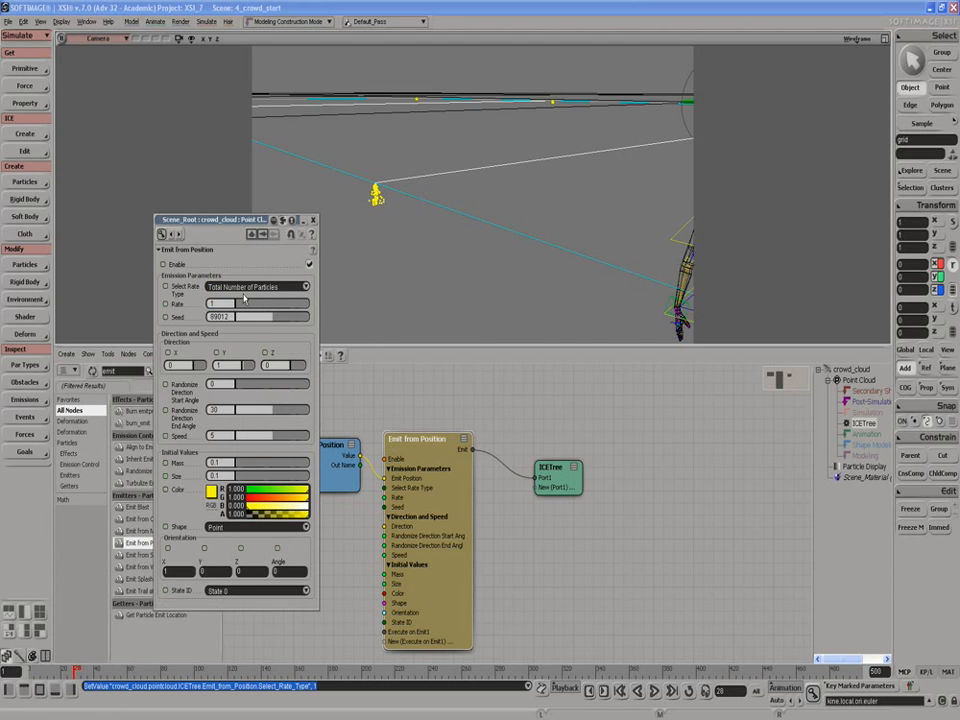
Set the emitted particles' shape to Box and size to 1, and test the simulation from the start frame
click(255, 528)
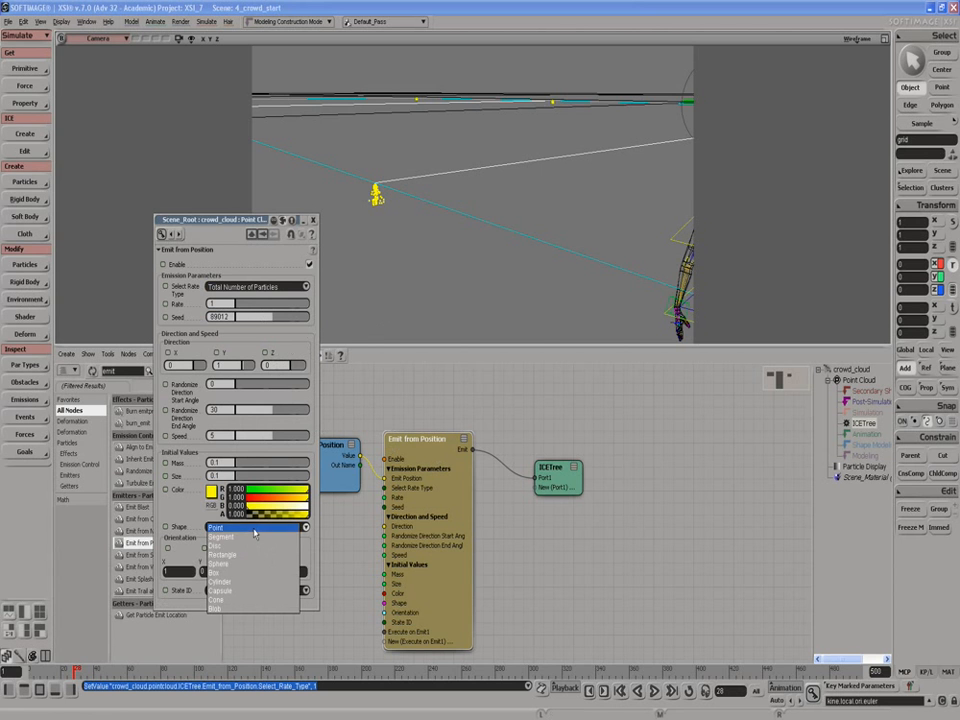
click(244, 572)
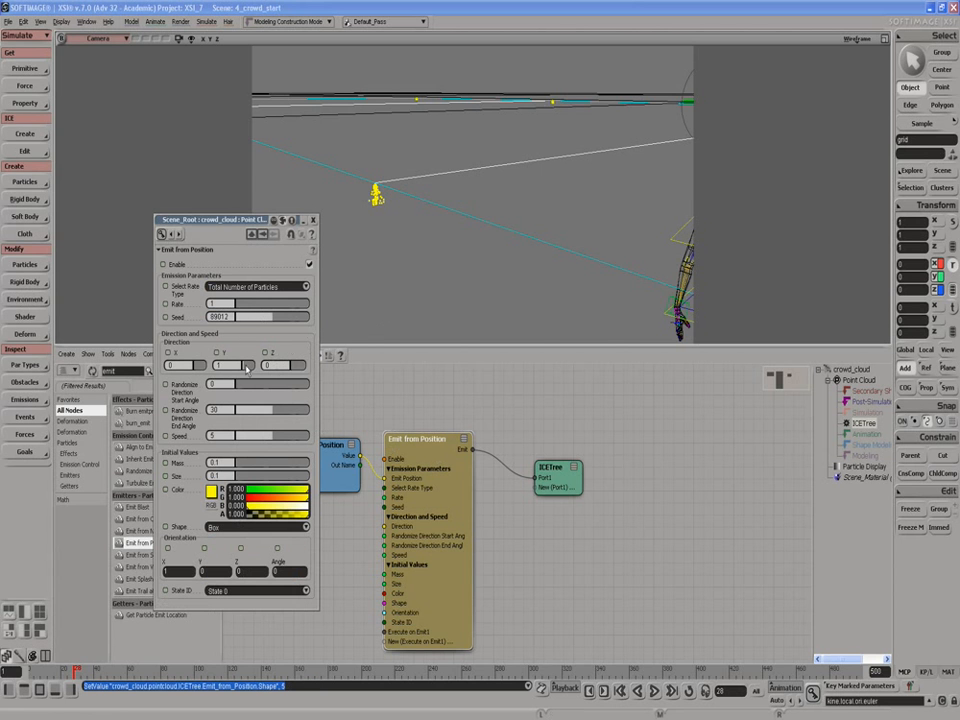
click(228, 476)
key(Return)
click(656, 692)
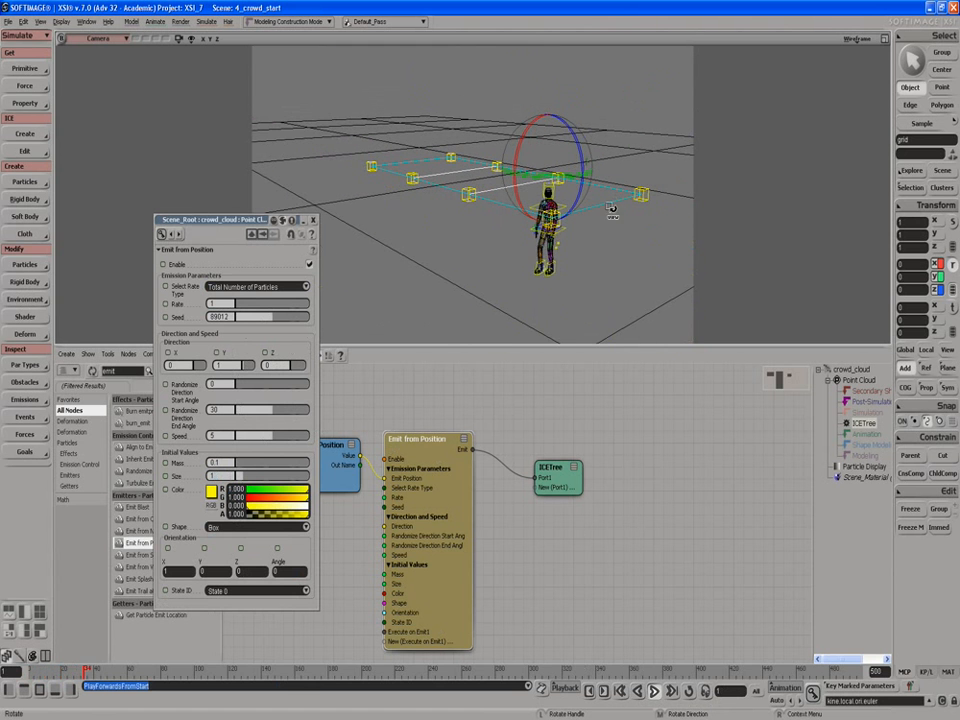
click(655, 691)
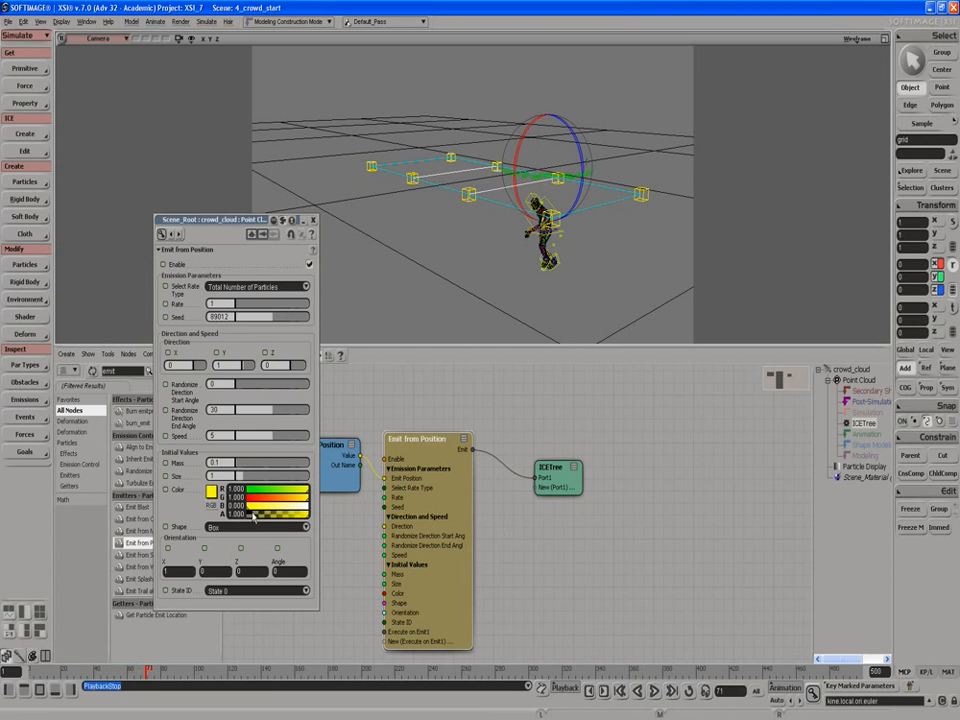
Set the emission speed to 8 and the direction to Y 0, Z 1, and test the playback from the start
click(233, 436)
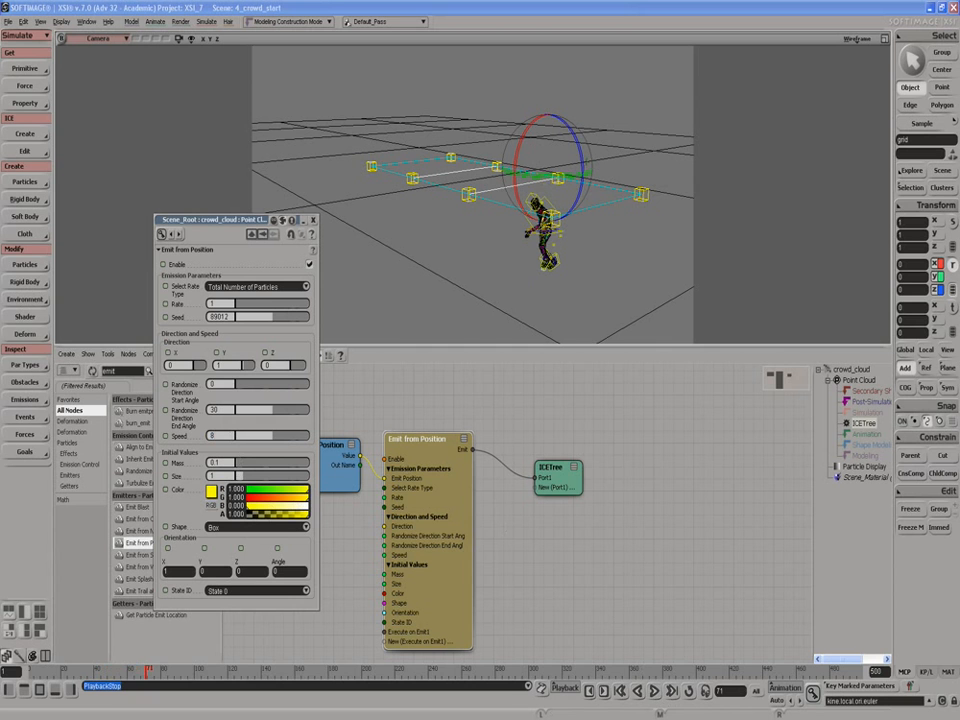
key(Return)
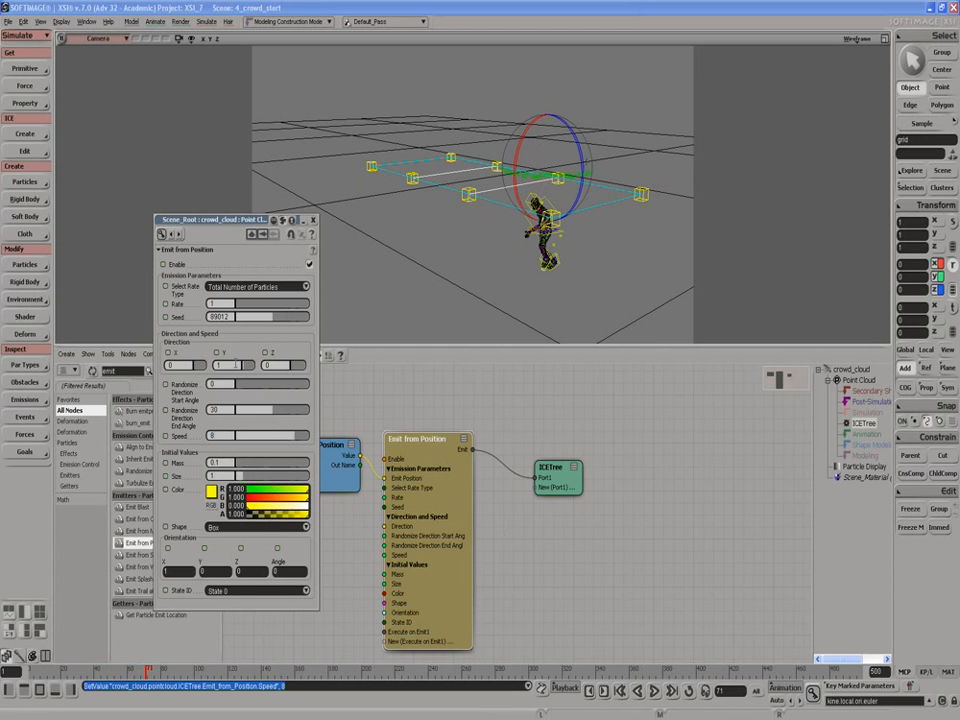
key(Return)
drag(215, 219, 270, 285)
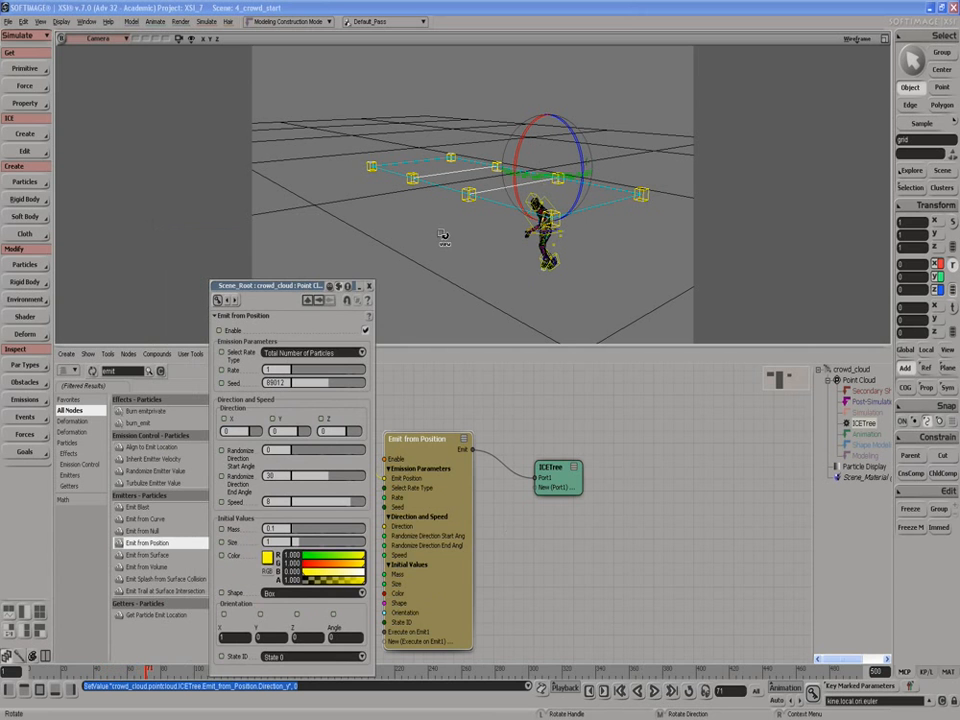
drag(337, 285, 549, 282)
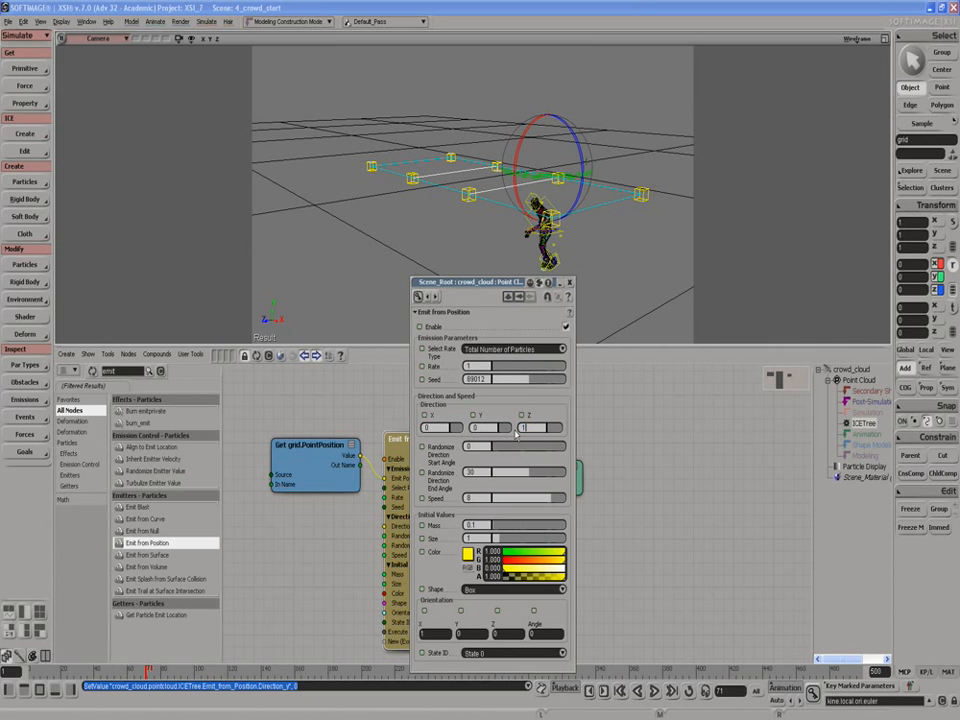
key(Return)
drag(478, 287, 381, 231)
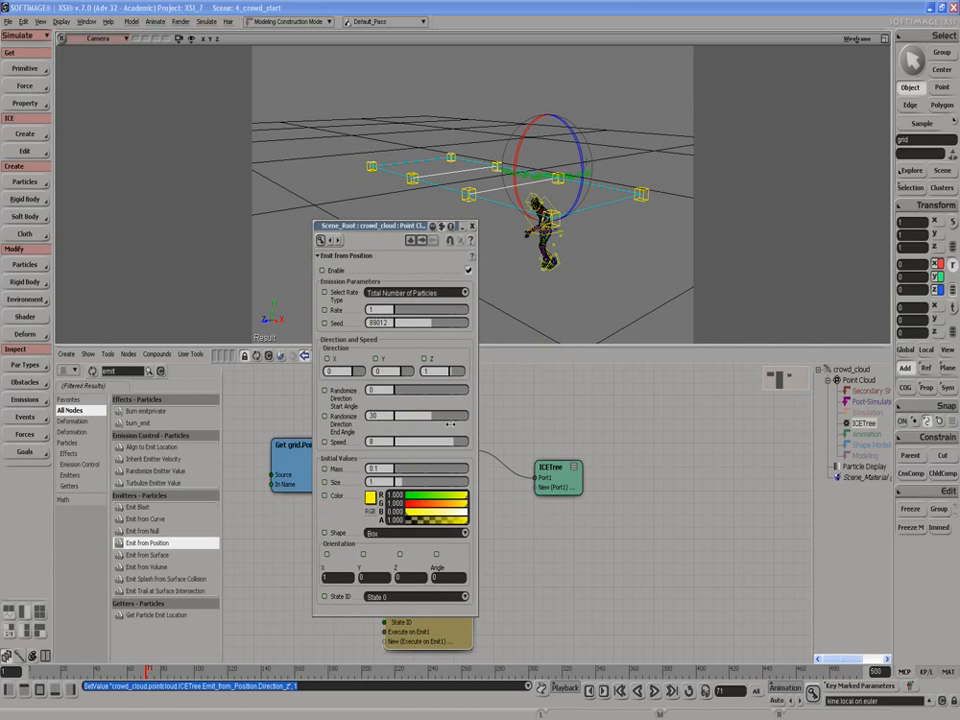
click(654, 691)
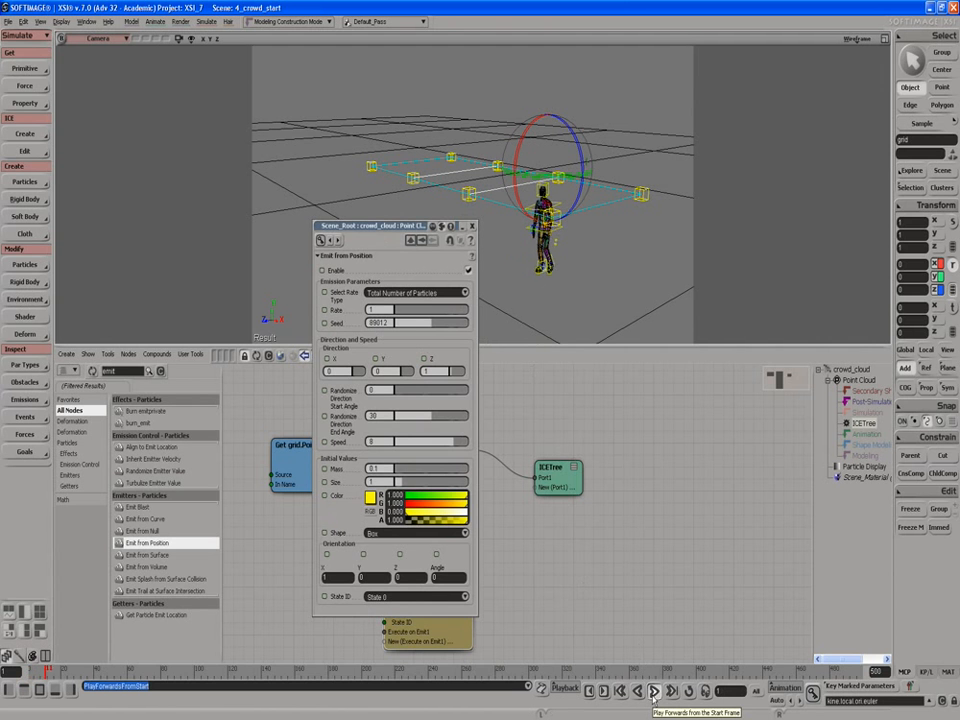
click(654, 696)
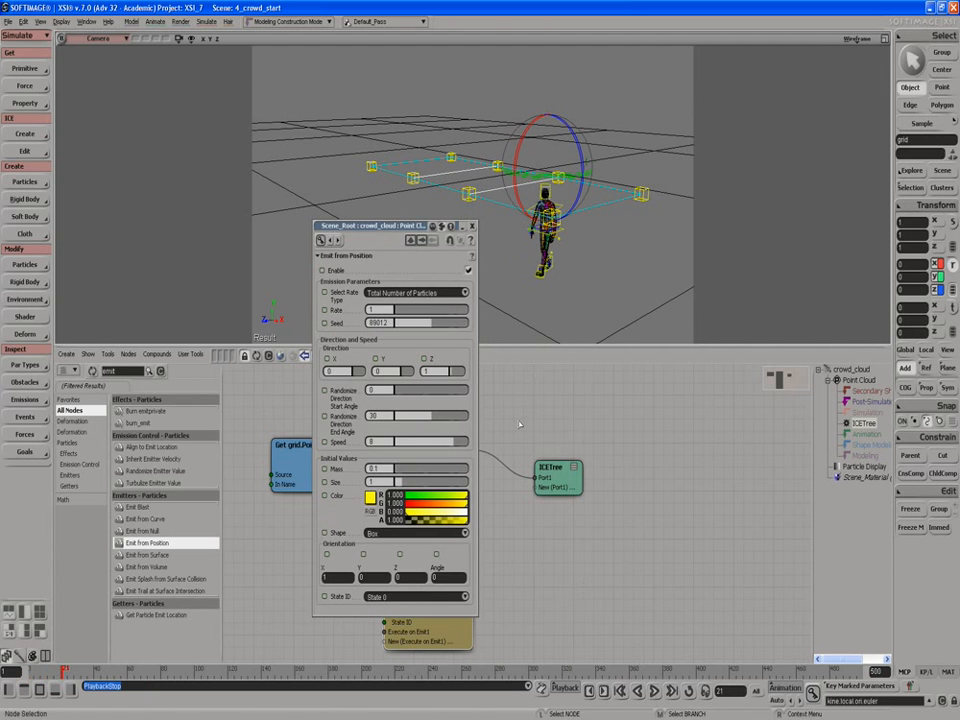
Add a Simulate Particles node, connect its Simulate output to the ICETree's Port2, and play the simulation from the start
drag(400, 227, 707, 247)
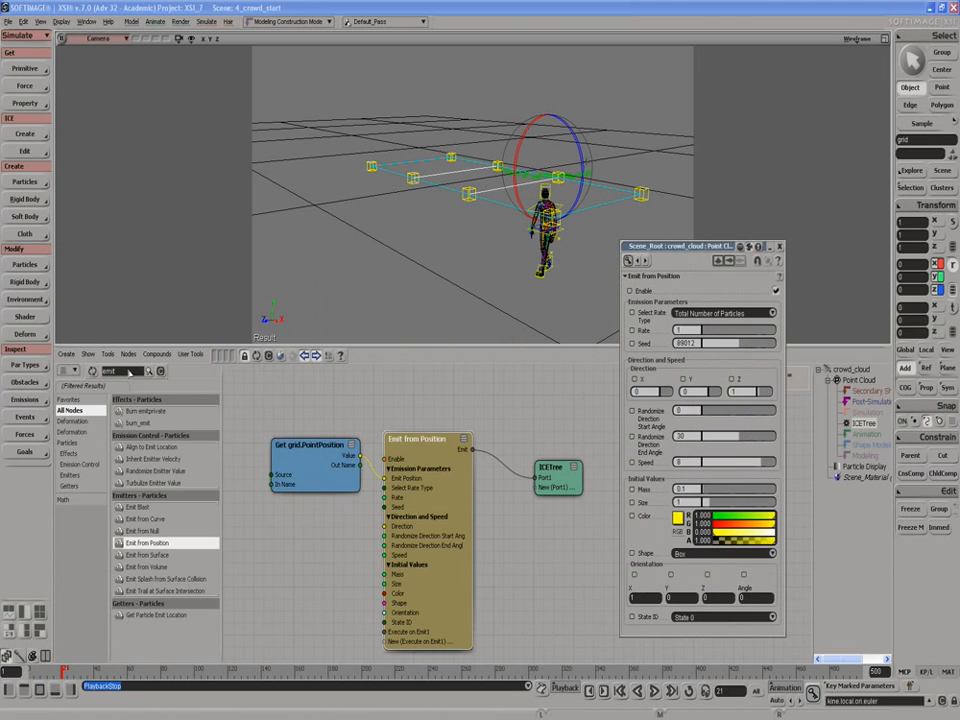
double_click(129, 372)
text(si)
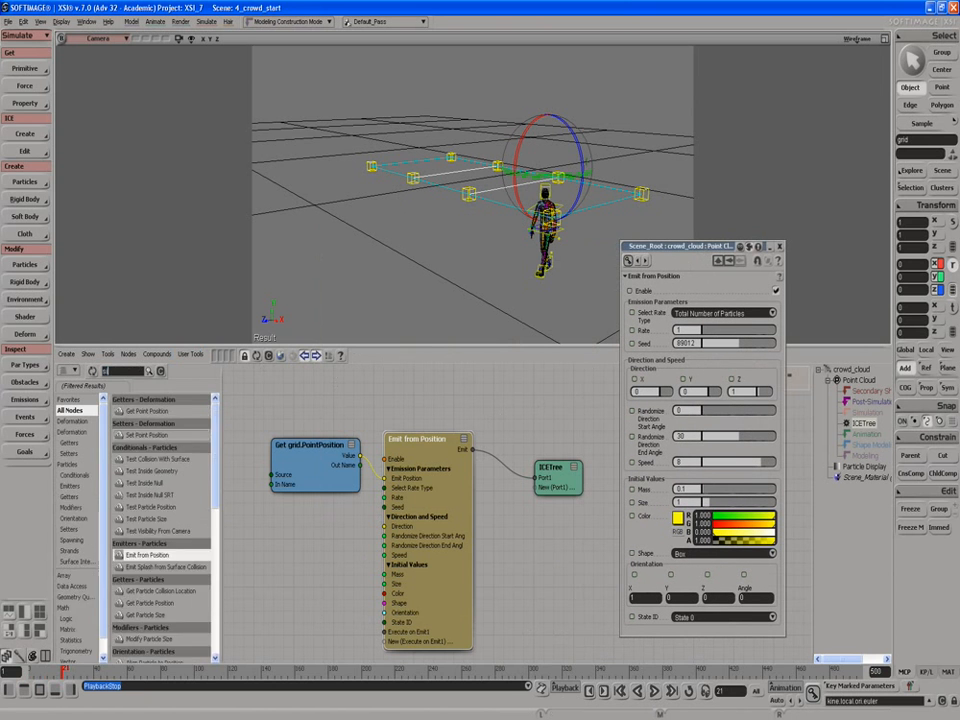
text(m)
drag(146, 435, 552, 545)
drag(566, 485, 603, 481)
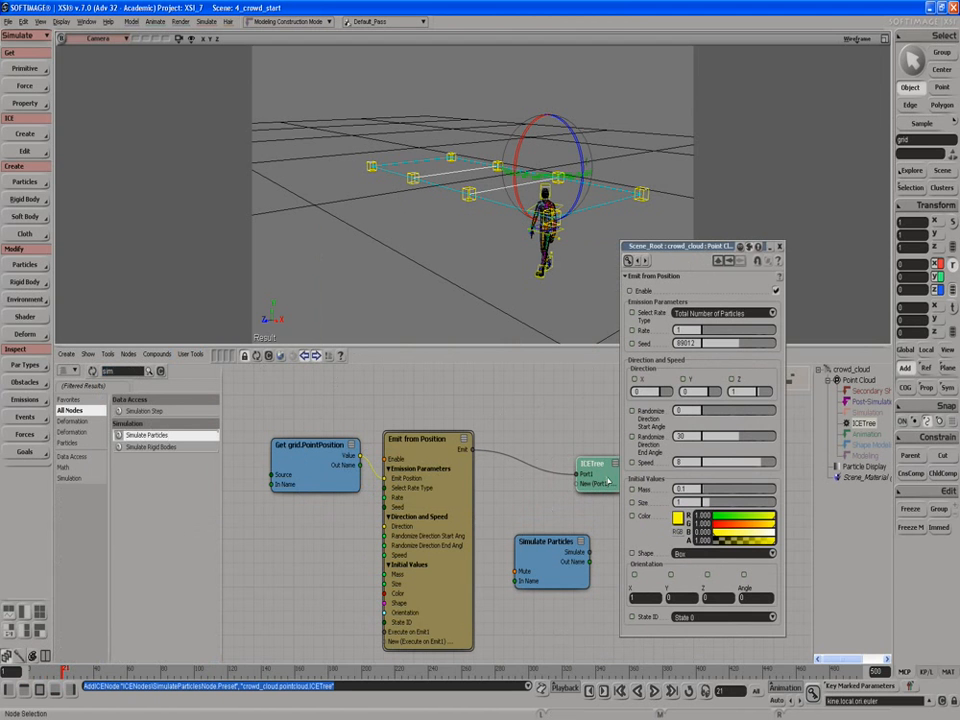
drag(589, 552, 588, 485)
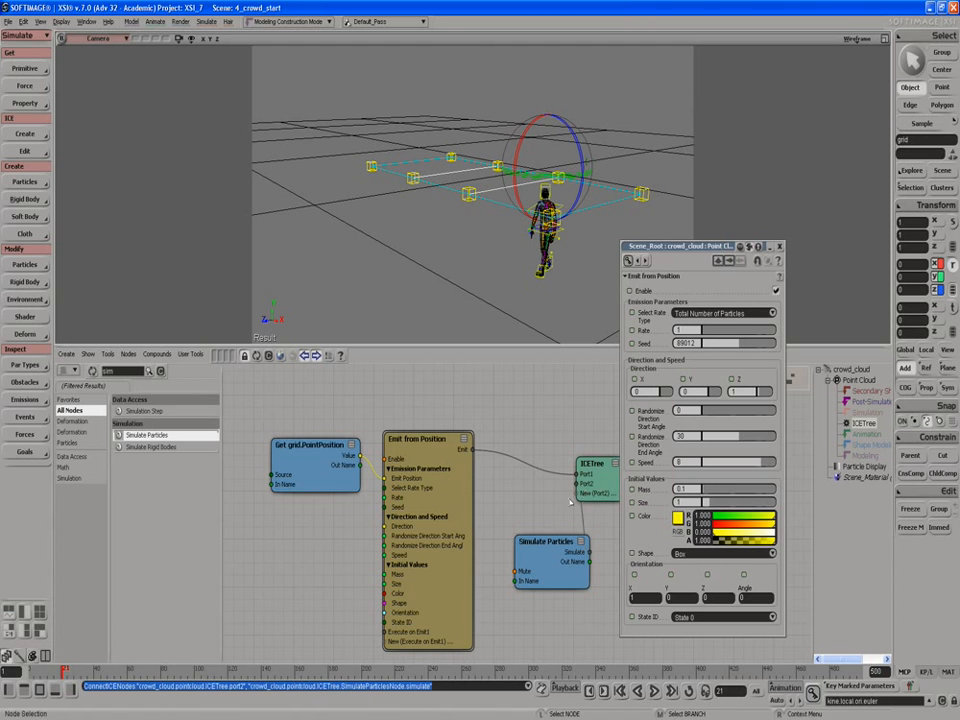
drag(686, 255, 343, 261)
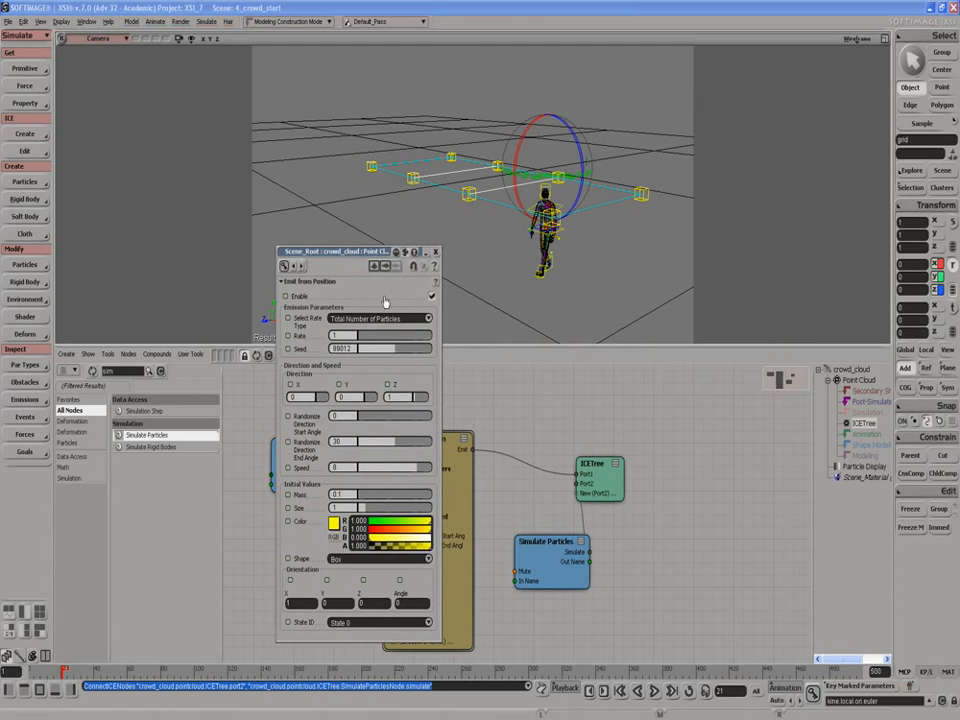
click(653, 691)
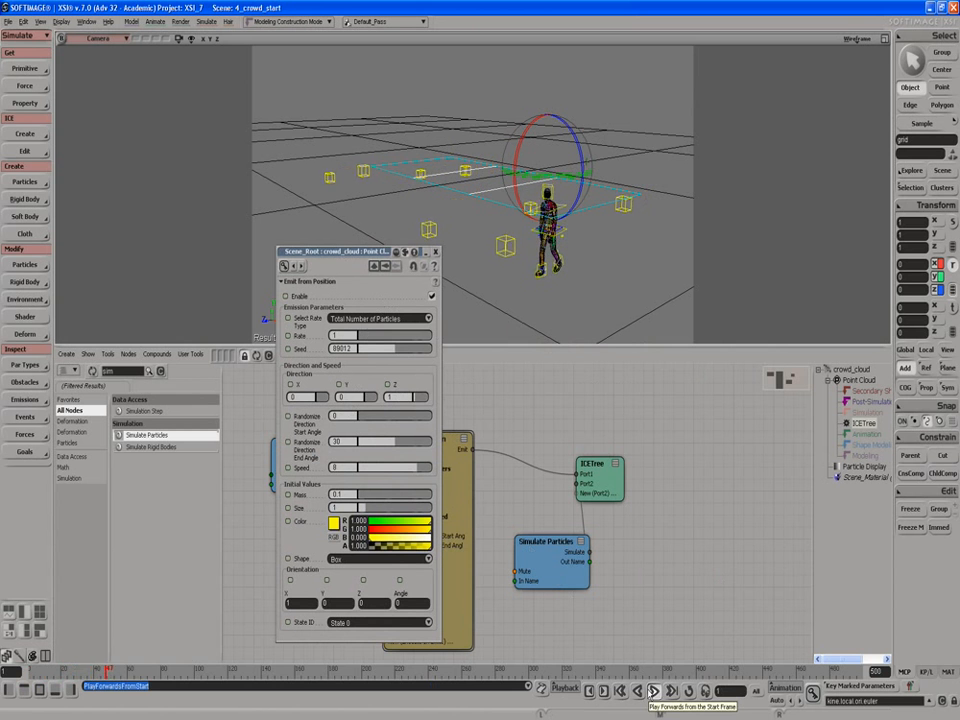
Stop the playback, set the Emit from Position node's Randomize Direction End Angle to 0, and test the simulation from the start
click(653, 691)
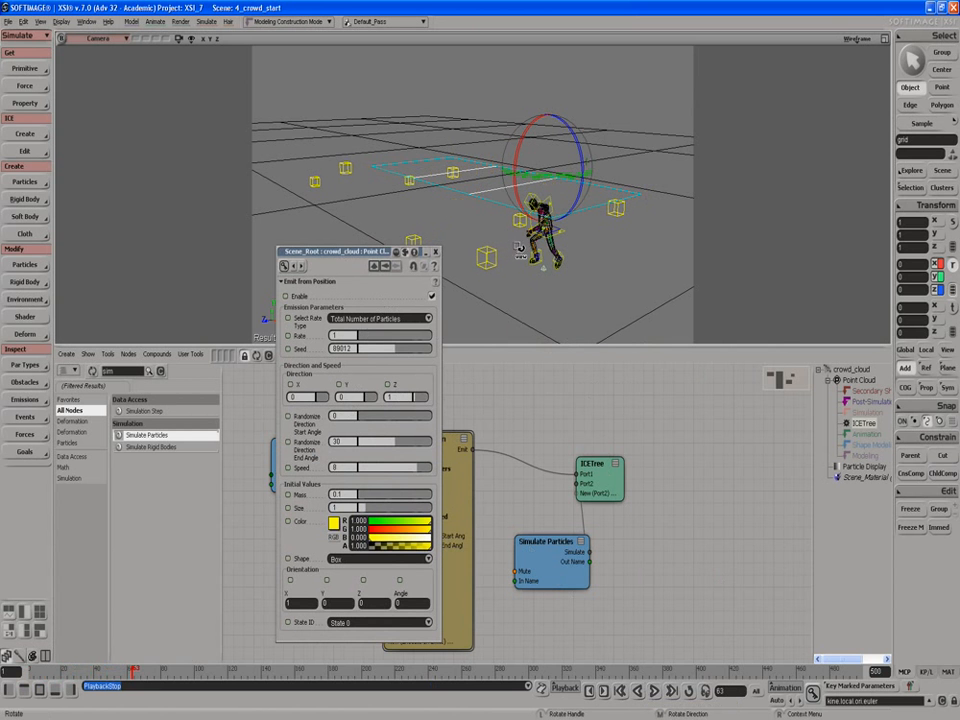
key(s)
drag(546, 229, 517, 220)
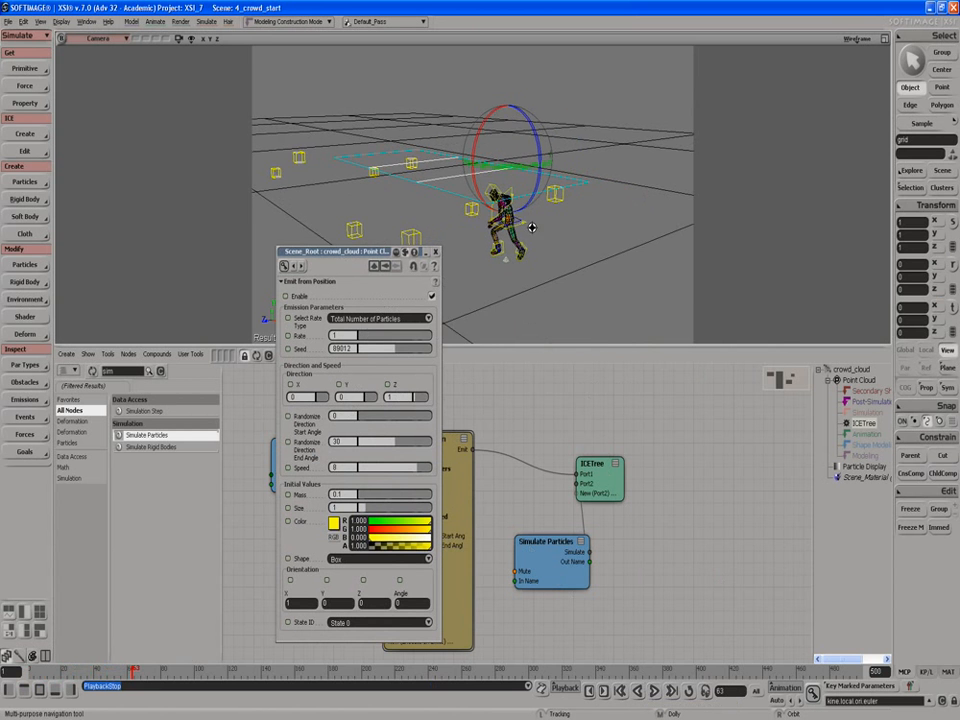
right_drag(531, 223, 529, 273)
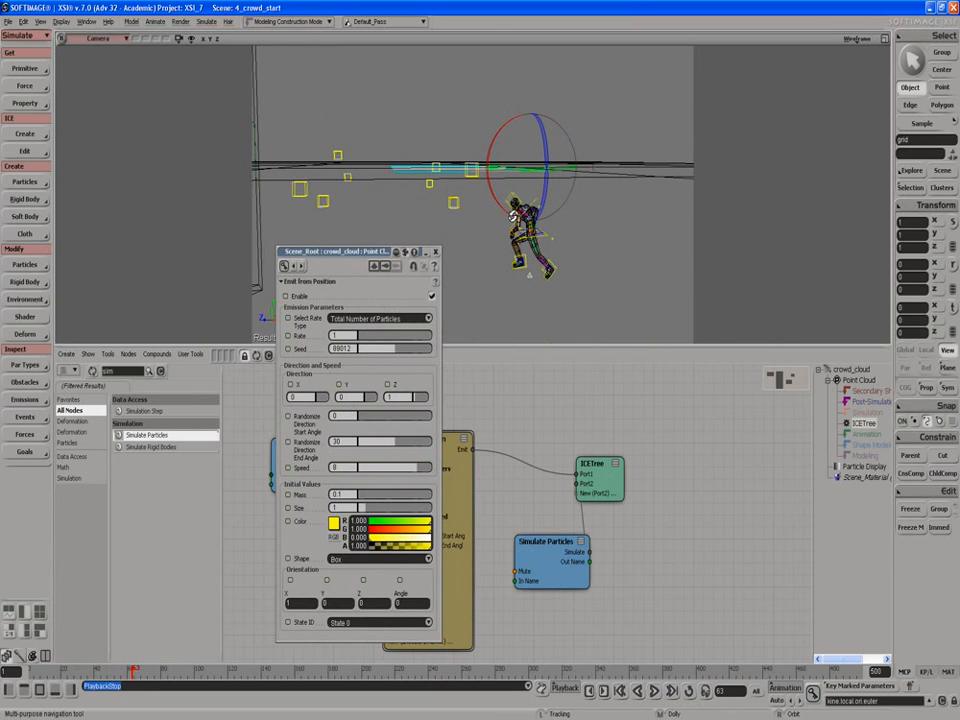
key(s)
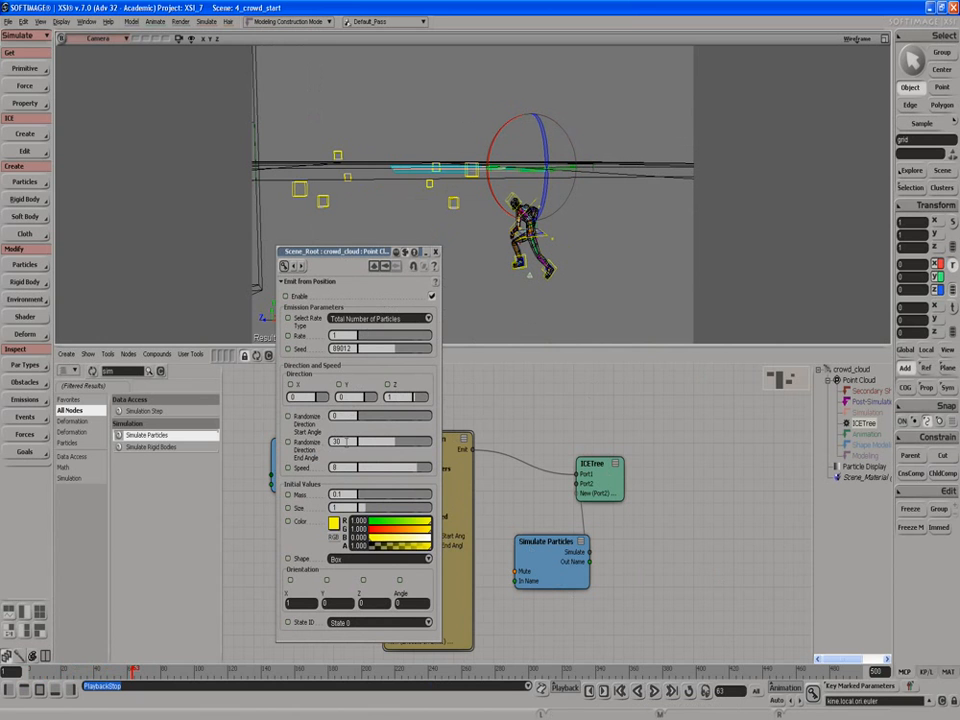
double_click(347, 441)
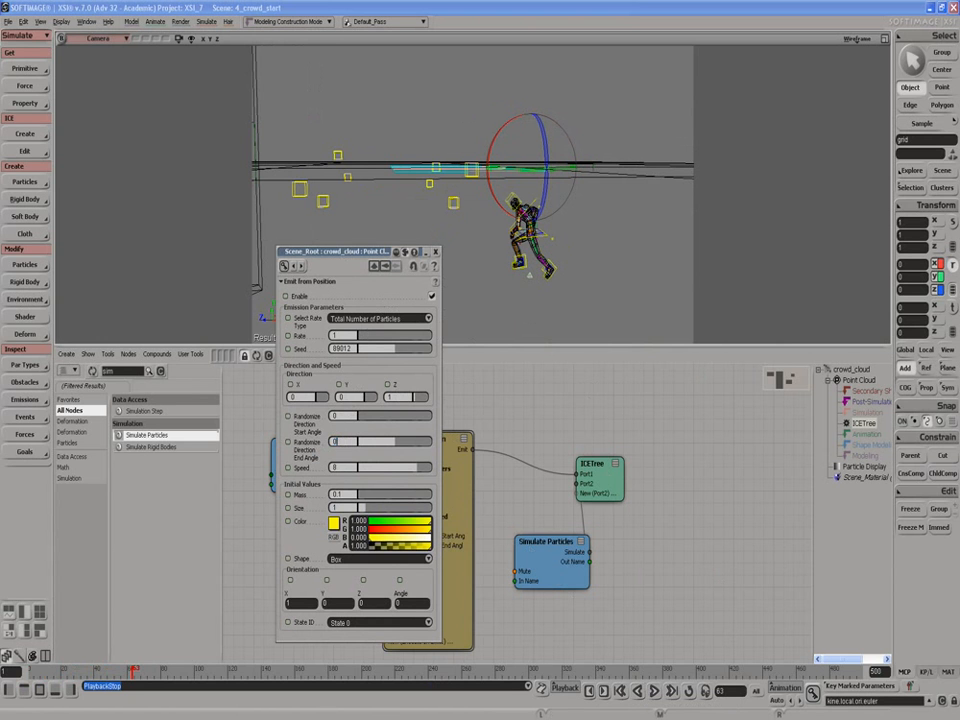
key(Return)
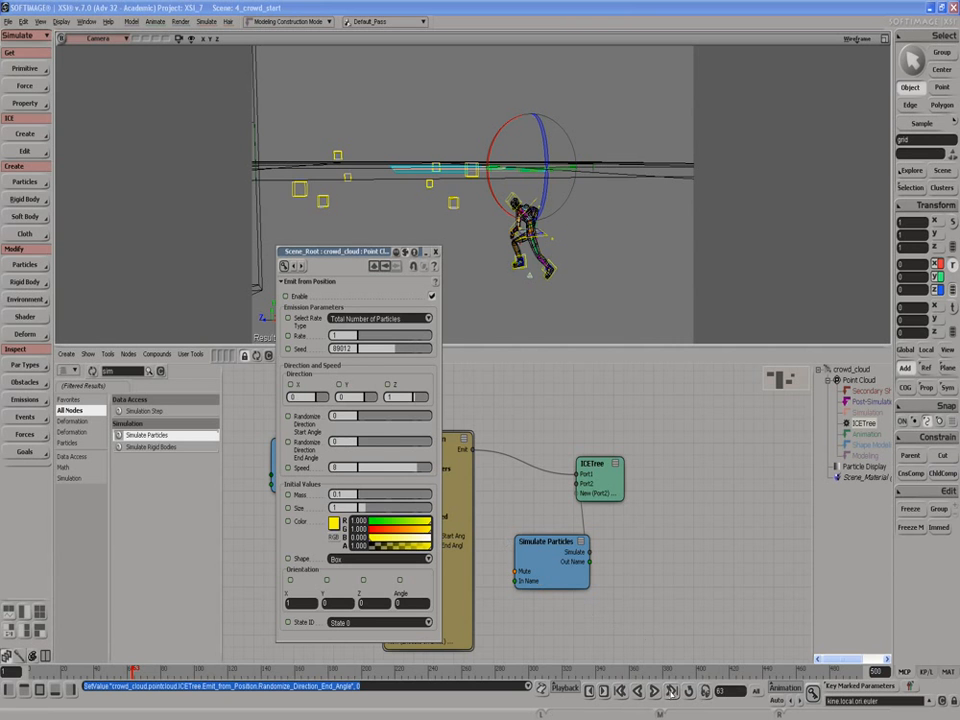
click(655, 690)
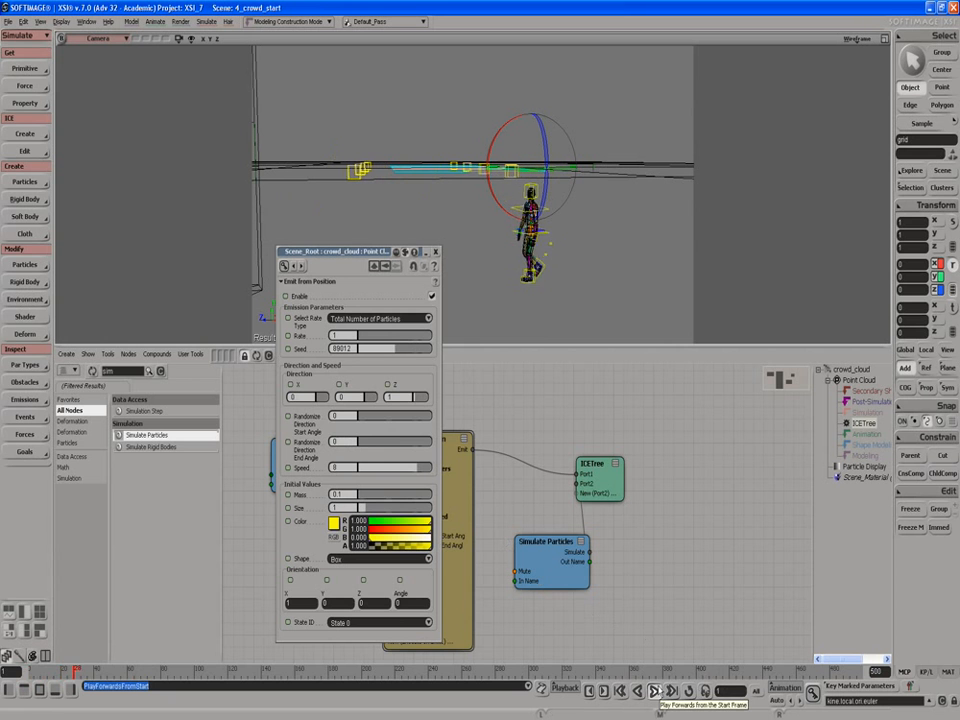
click(655, 690)
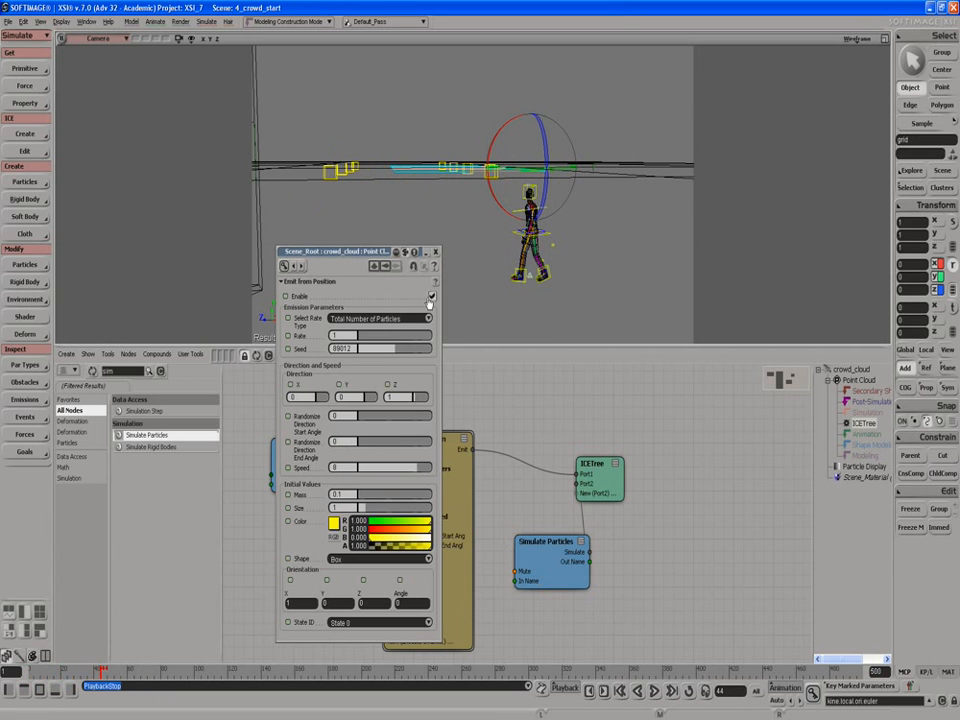
drag(347, 252, 567, 228)
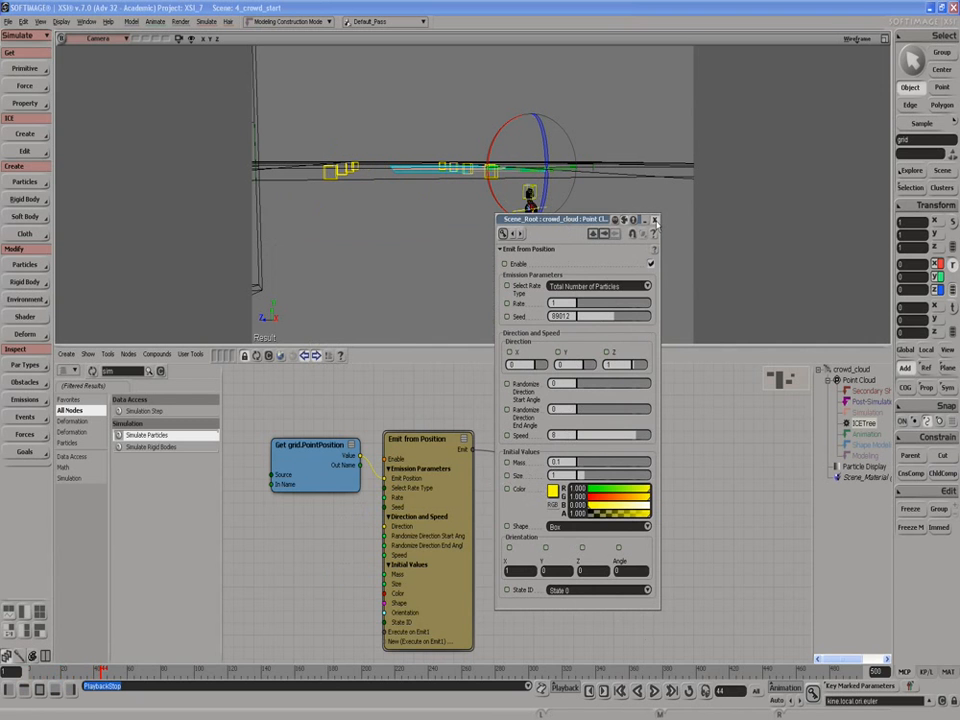
click(654, 220)
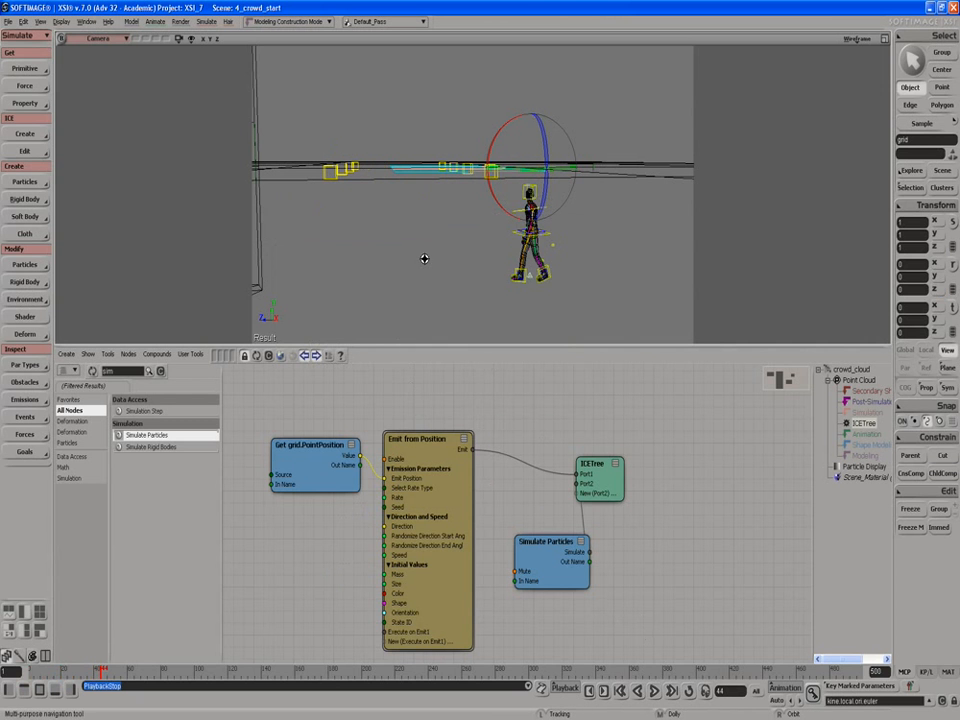
Search the node library for "set in" and add a Set Instance Geometry node to the ICE tree
drag(424, 259, 458, 266)
middle_drag(463, 240, 467, 236)
drag(467, 236, 476, 243)
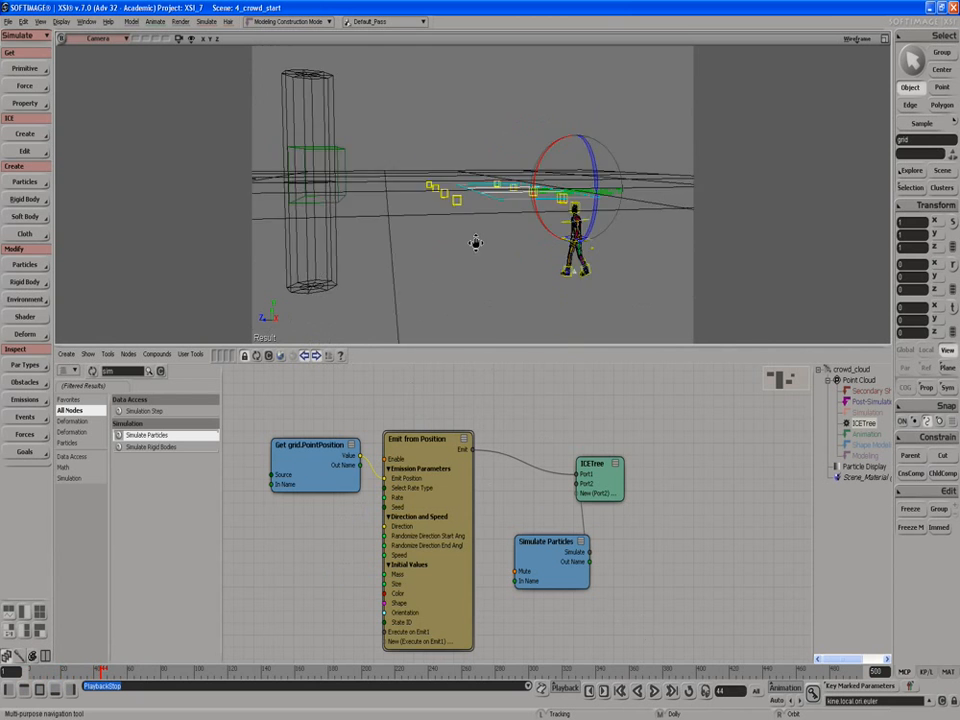
mouse_move(476, 243)
right_down()
mouse_move(476, 212)
mouse_move(482, 242)
right_up()
double_click(124, 371)
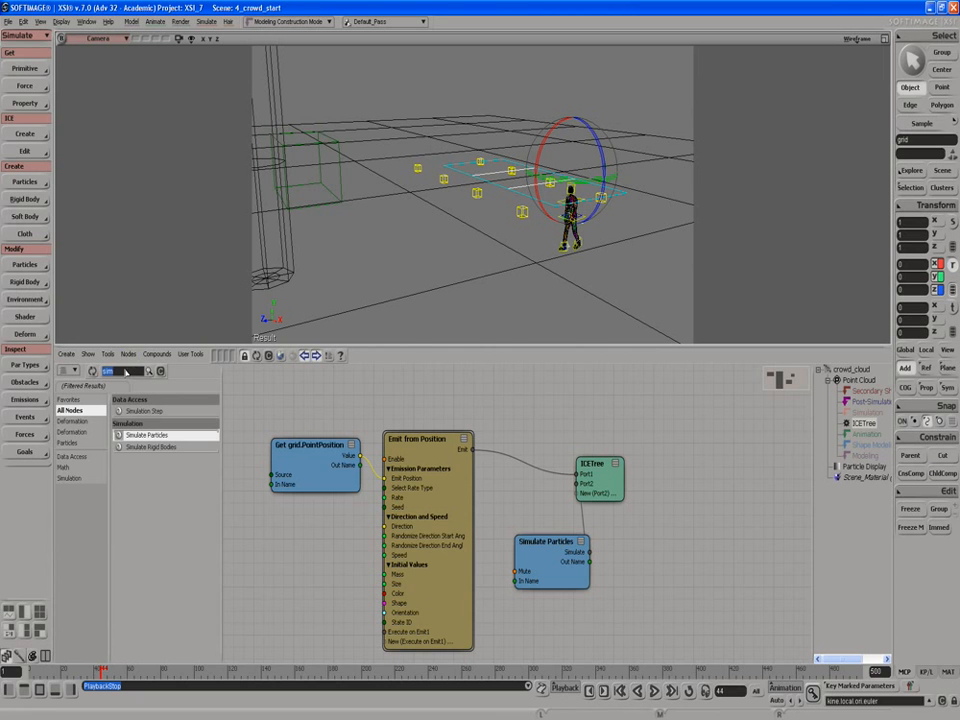
text(se)
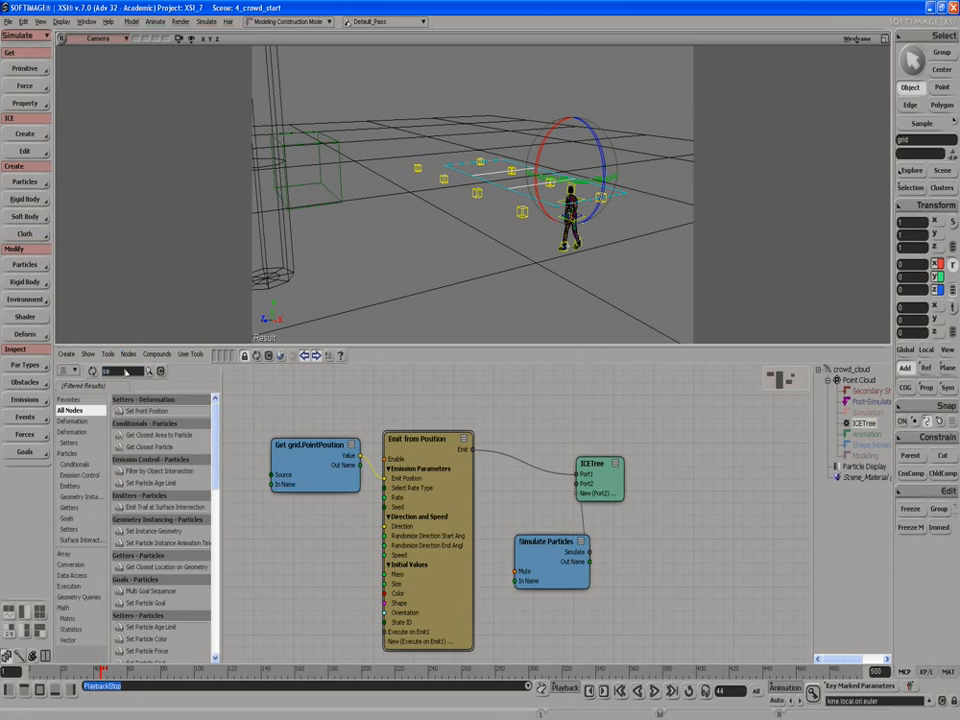
text(t in)
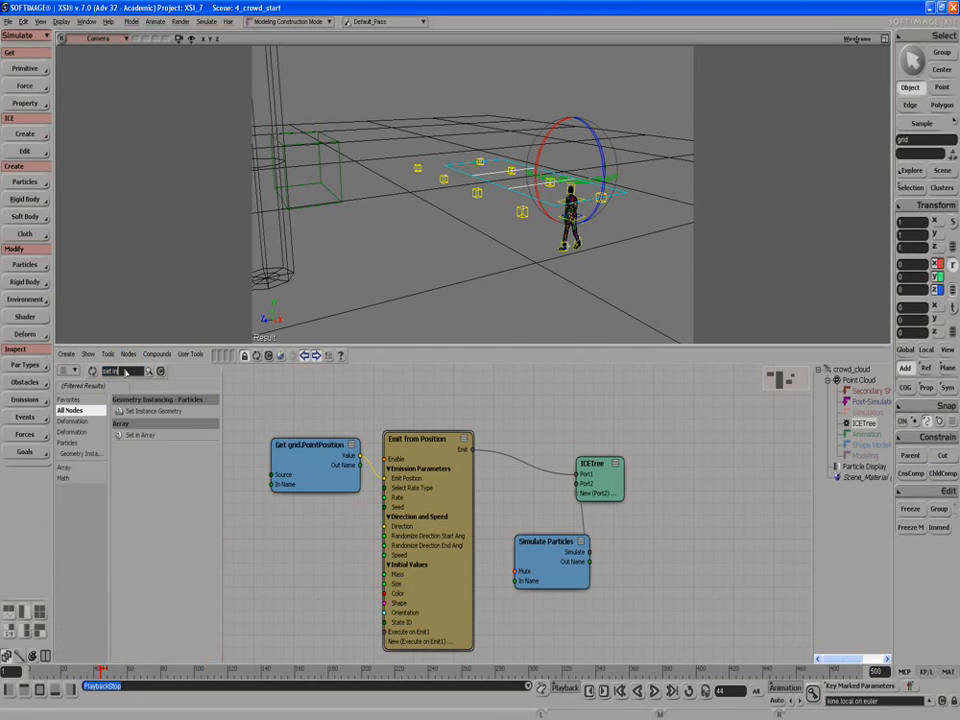
drag(135, 412, 266, 590)
Space out the tree nodes and connect Set Instance Geometry's Execute On Emit output to Emit from Position's Execute on Emit1 port
drag(441, 487, 449, 484)
drag(592, 495, 626, 494)
drag(556, 540, 560, 517)
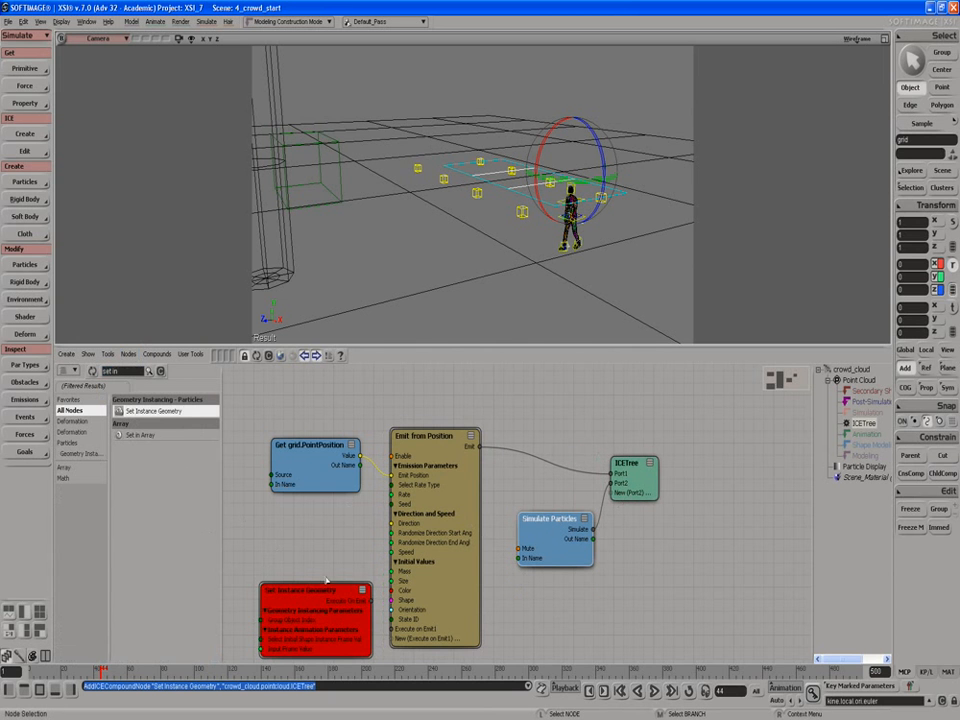
drag(324, 608, 391, 629)
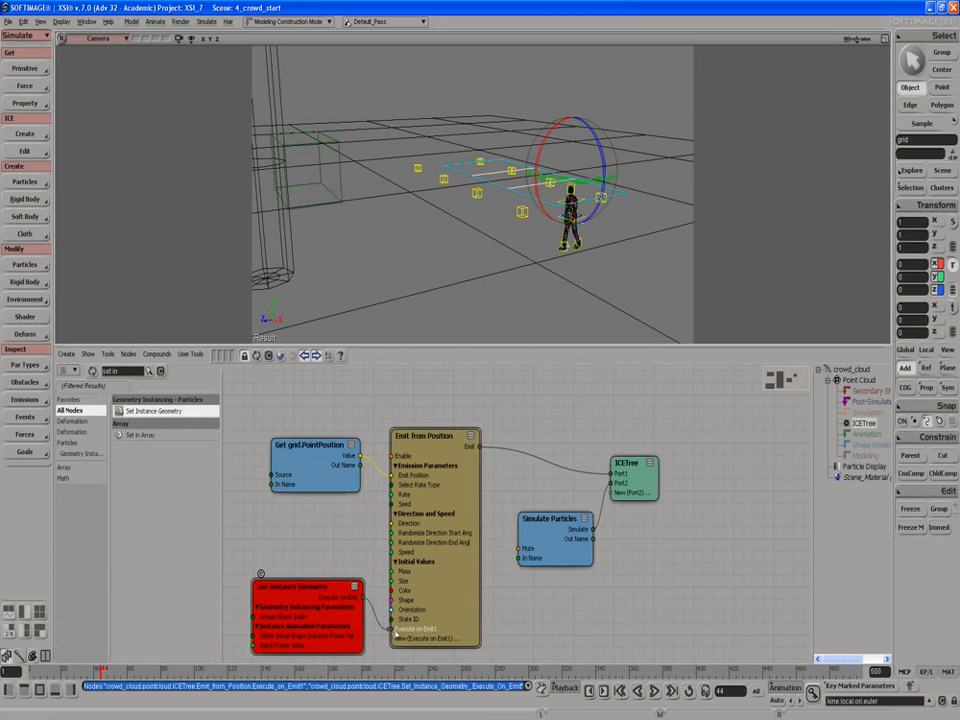
Assign the mocap_rig's Man mesh as the Set Instance Geometry node's reference object and test the simulation from the start
double_click(313, 598)
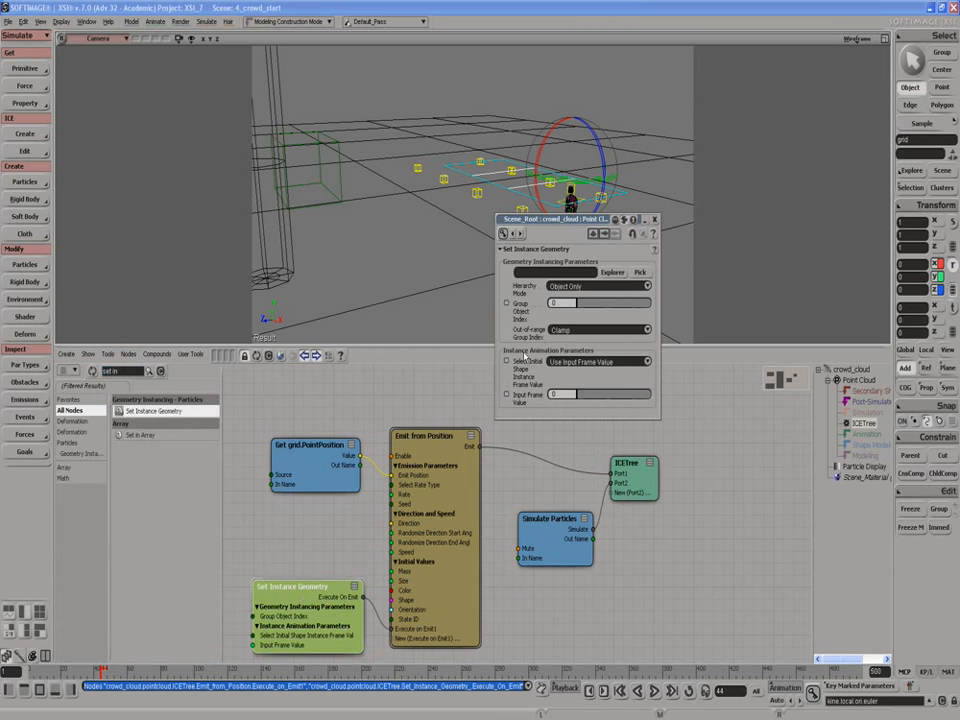
click(609, 273)
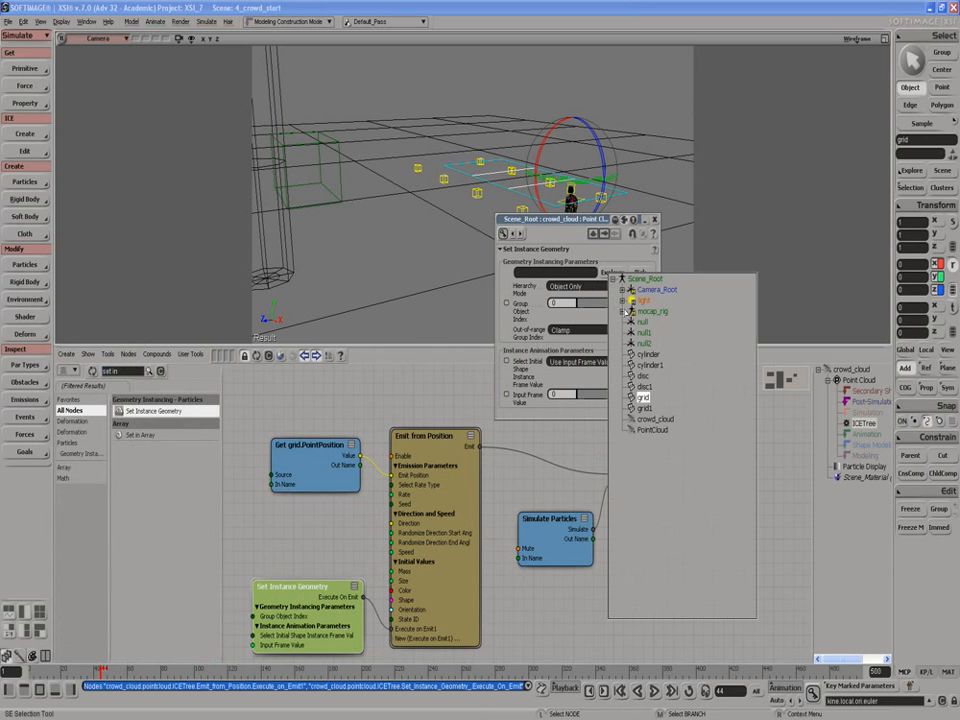
click(622, 312)
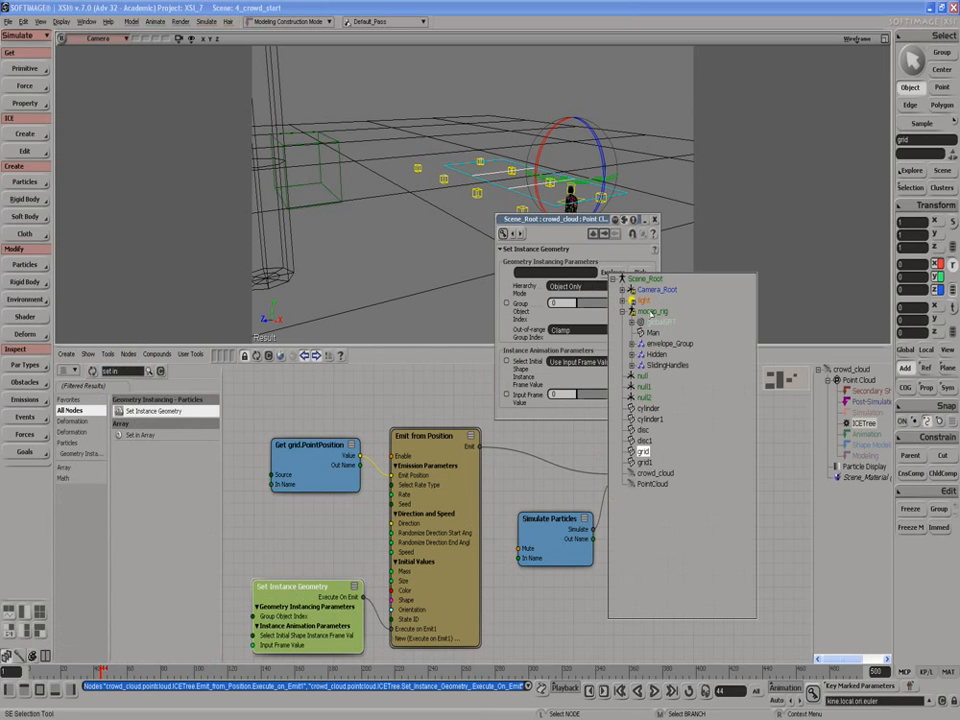
click(648, 333)
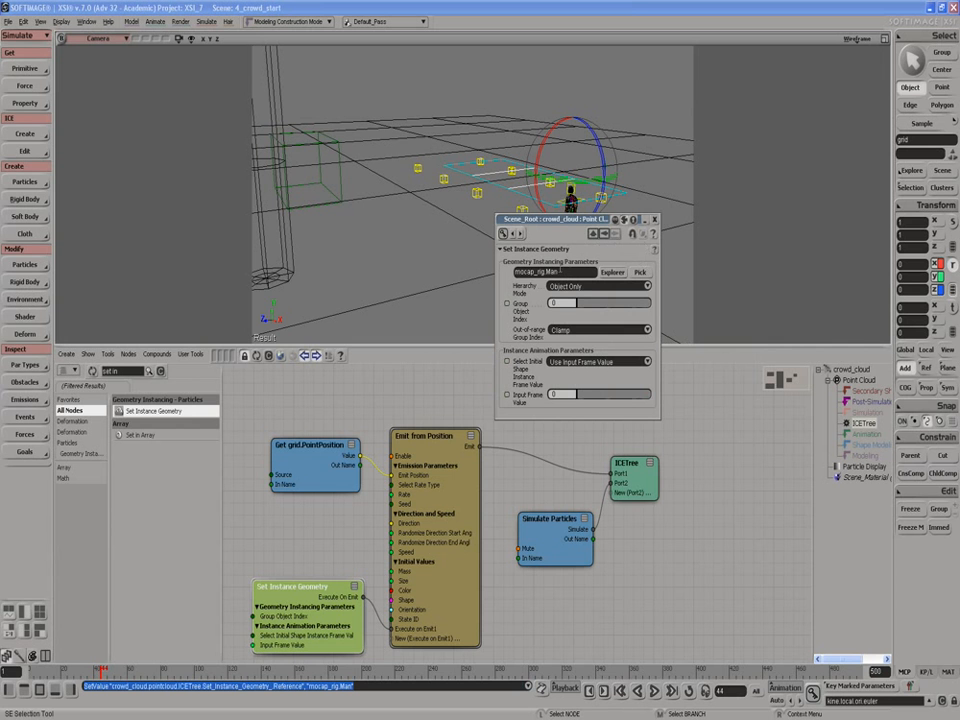
drag(587, 219, 273, 198)
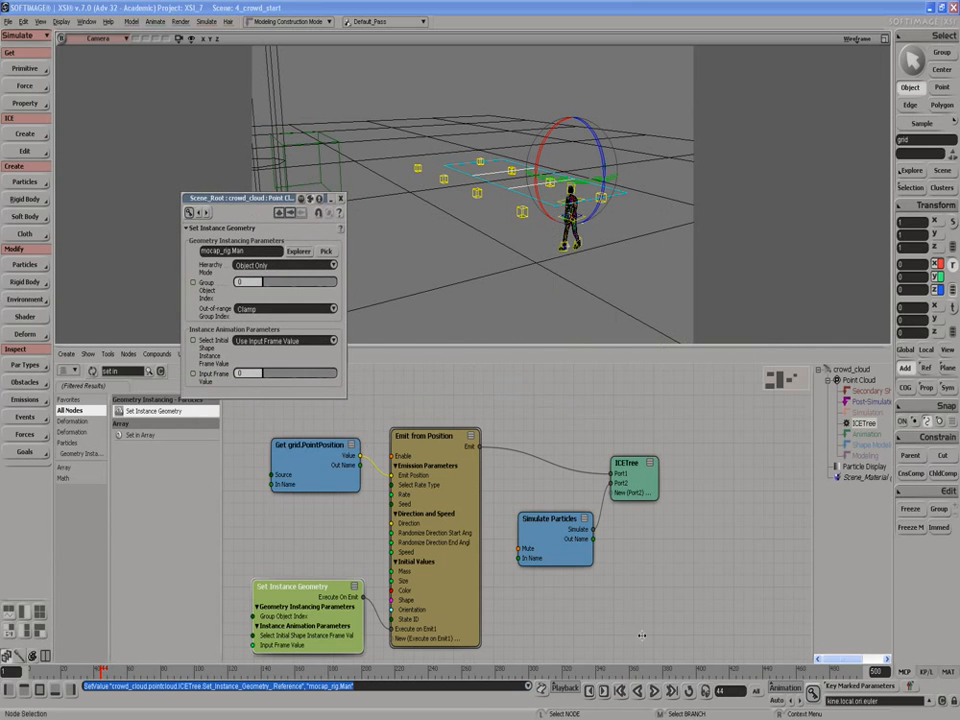
click(654, 690)
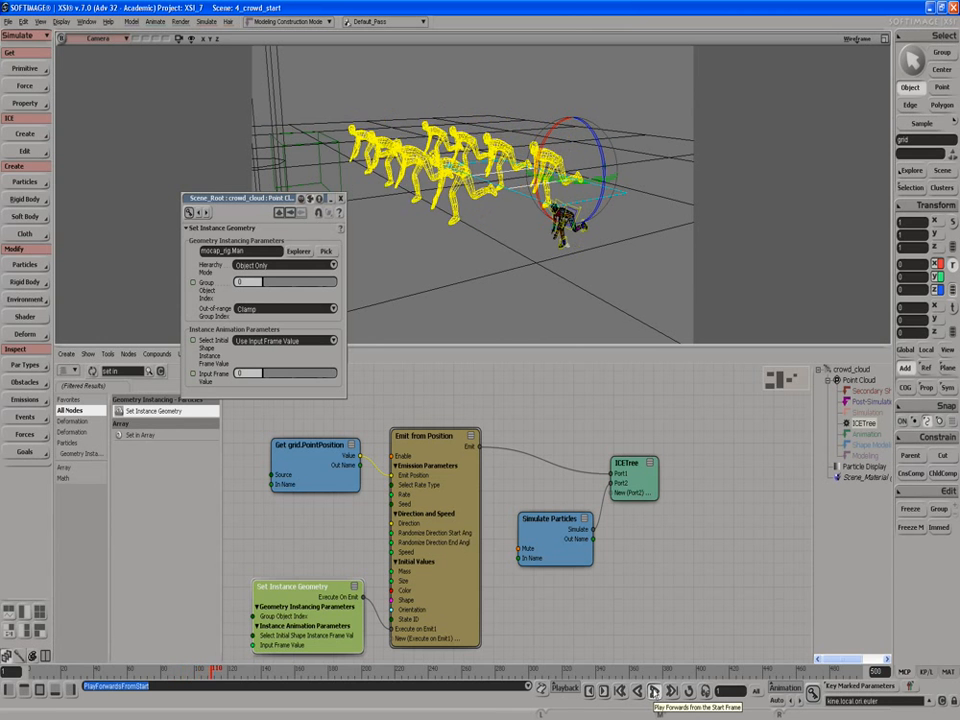
click(654, 691)
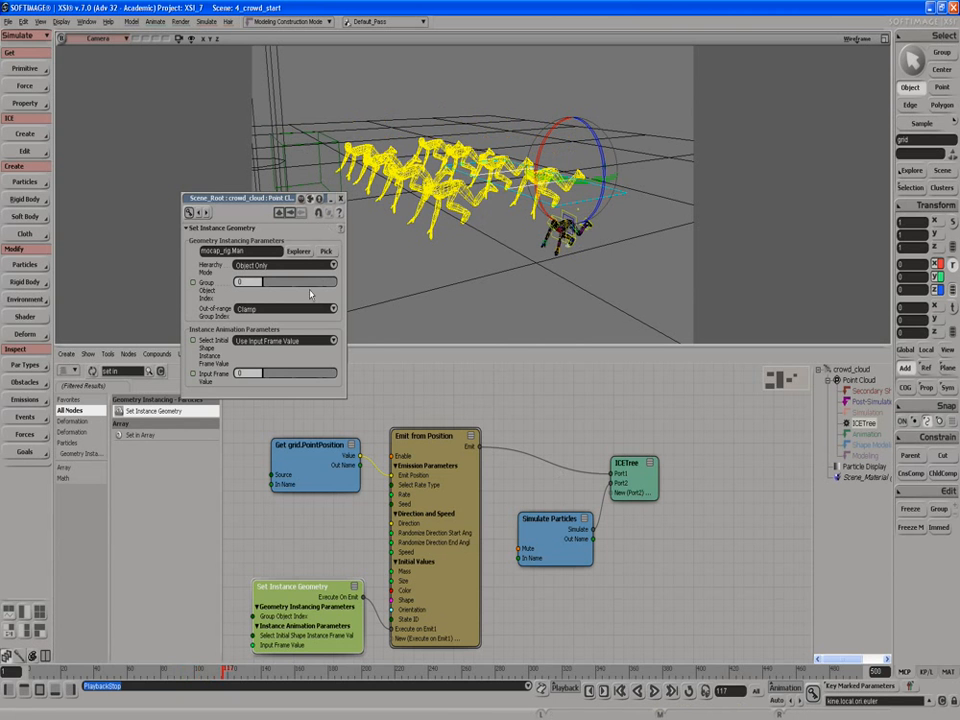
Try Use Current Frame as the initial shape instance frame value and play the simulation from the start
click(271, 342)
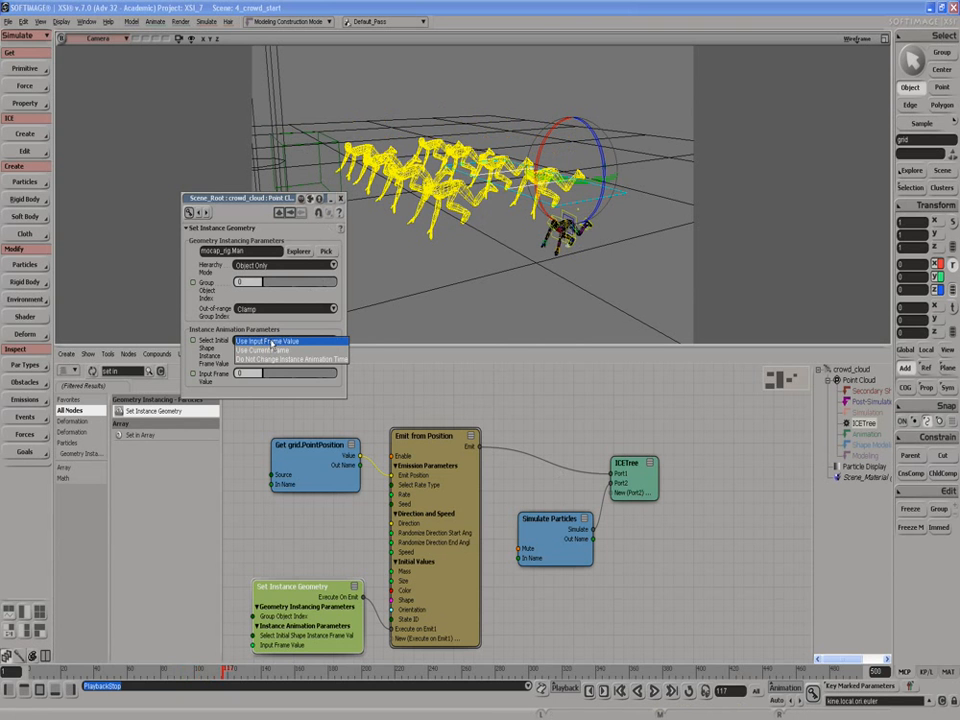
click(262, 350)
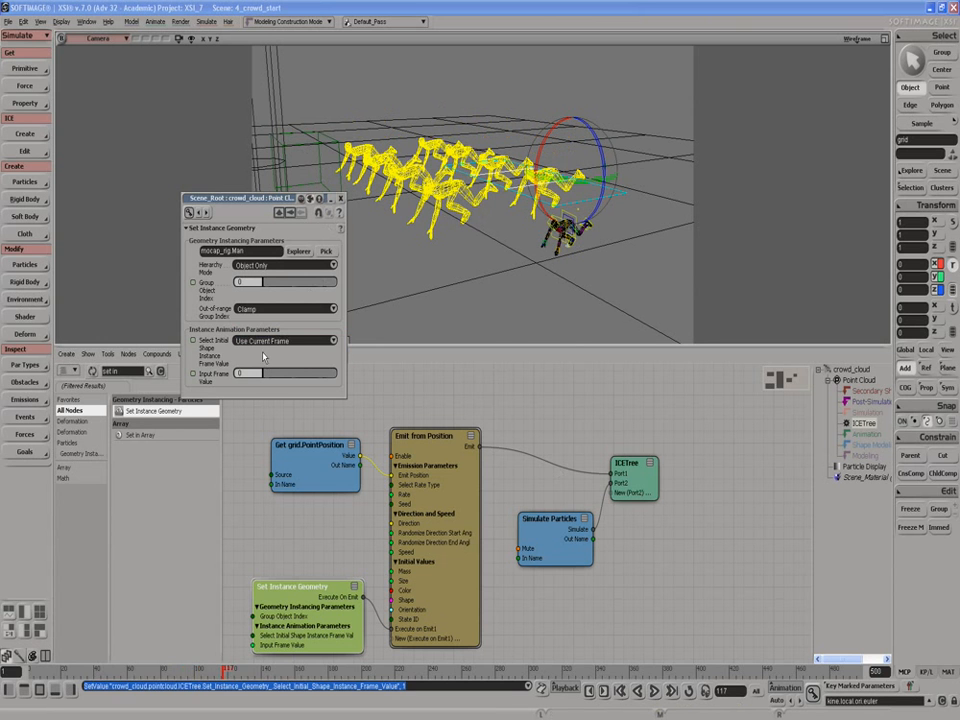
middle_click(653, 690)
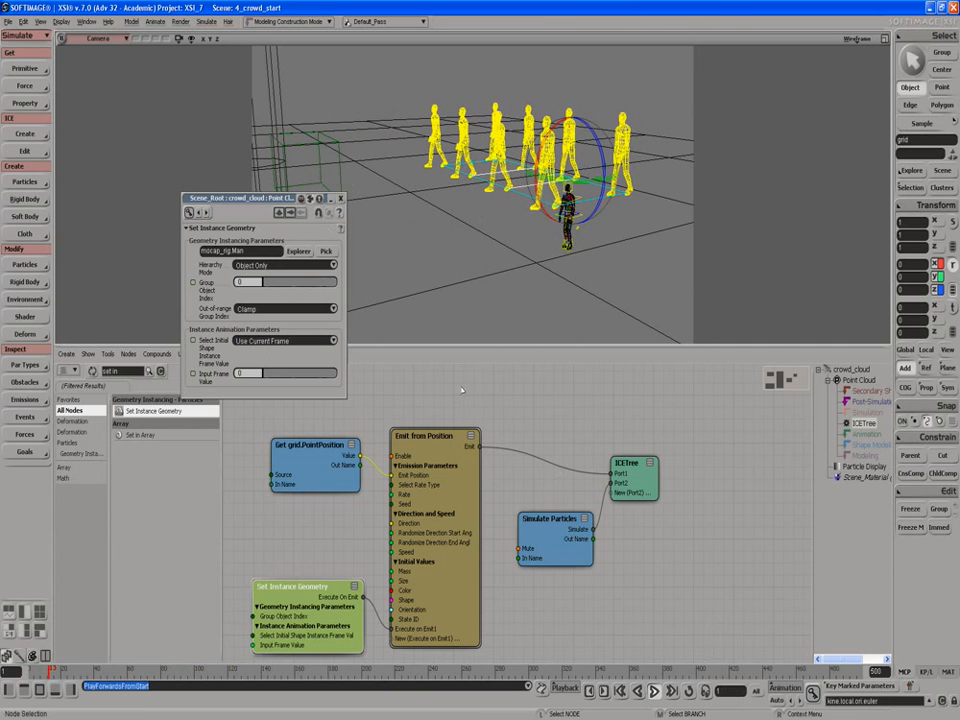
Try Do Not Change Instance Animation Time as the initial shape instance frame value and test the playback from the start
click(305, 341)
click(298, 350)
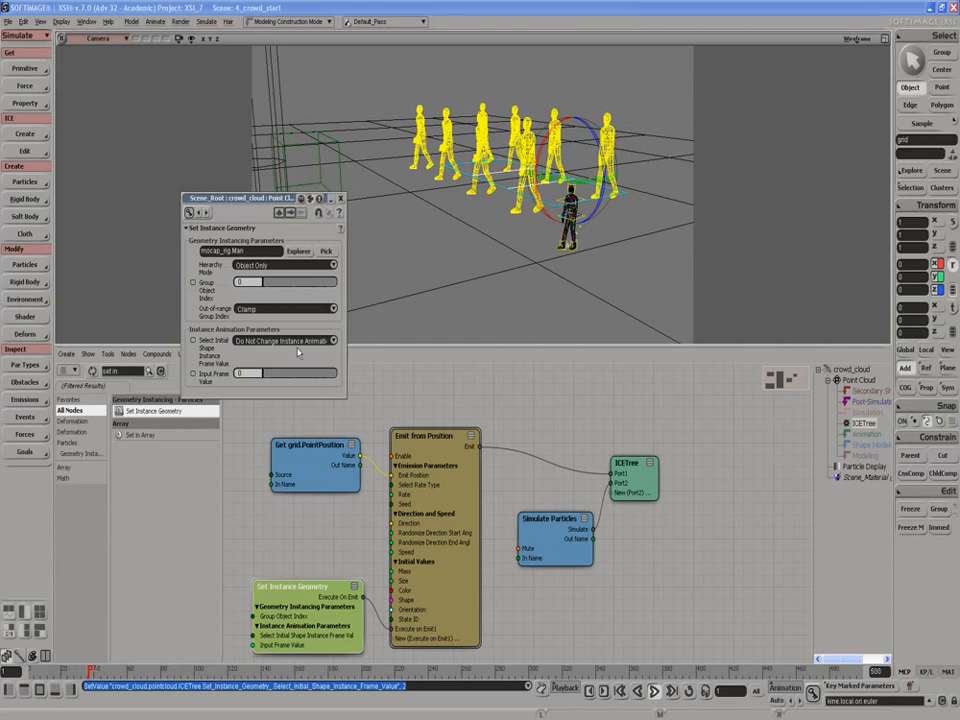
click(654, 691)
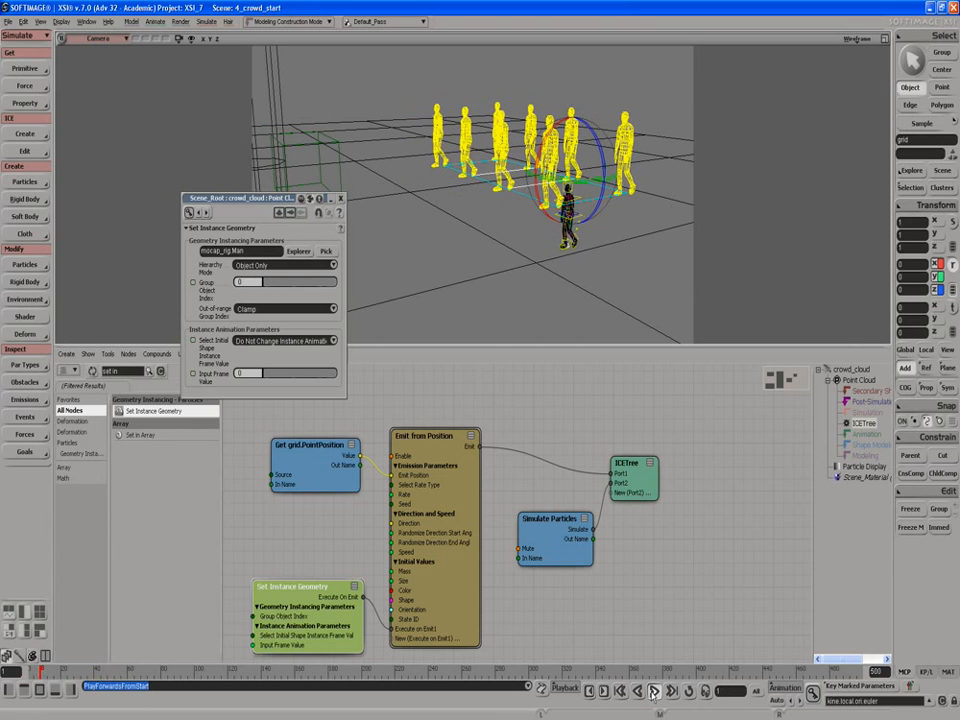
click(654, 692)
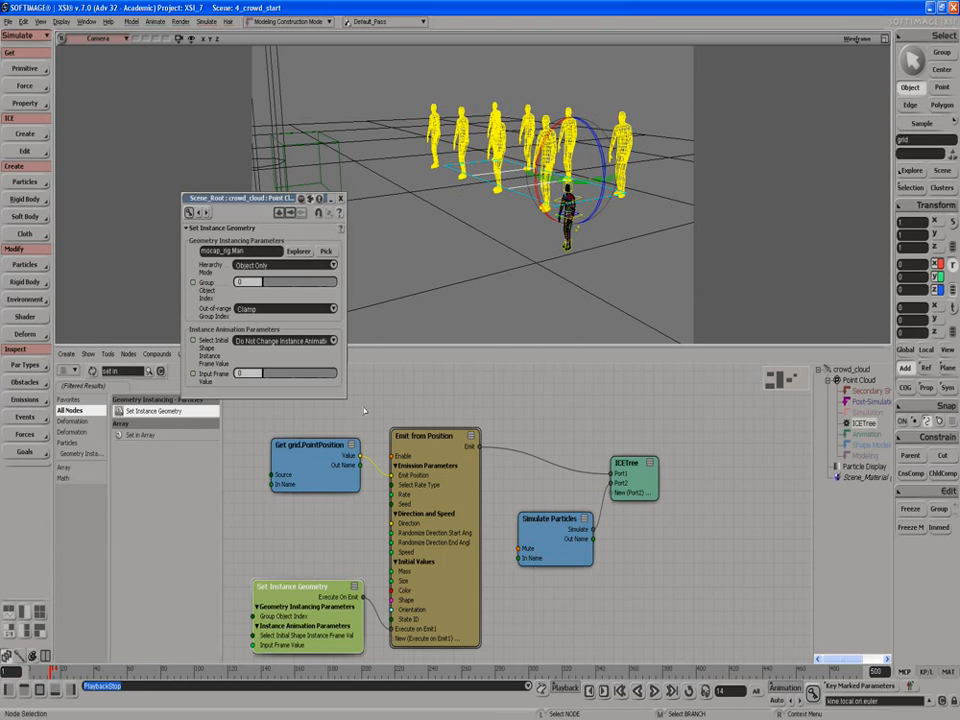
Set the initial shape instance frame value to Use Input Frame Value, and spread the Emit from Position and Get grid.PointPosition nodes apart
click(285, 340)
click(279, 325)
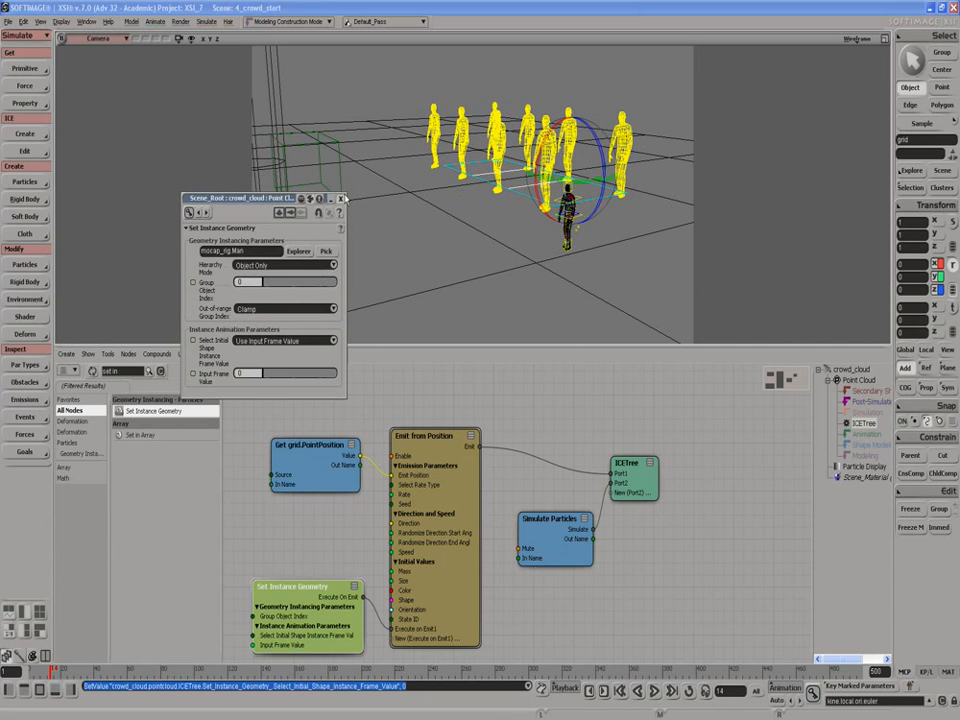
click(341, 198)
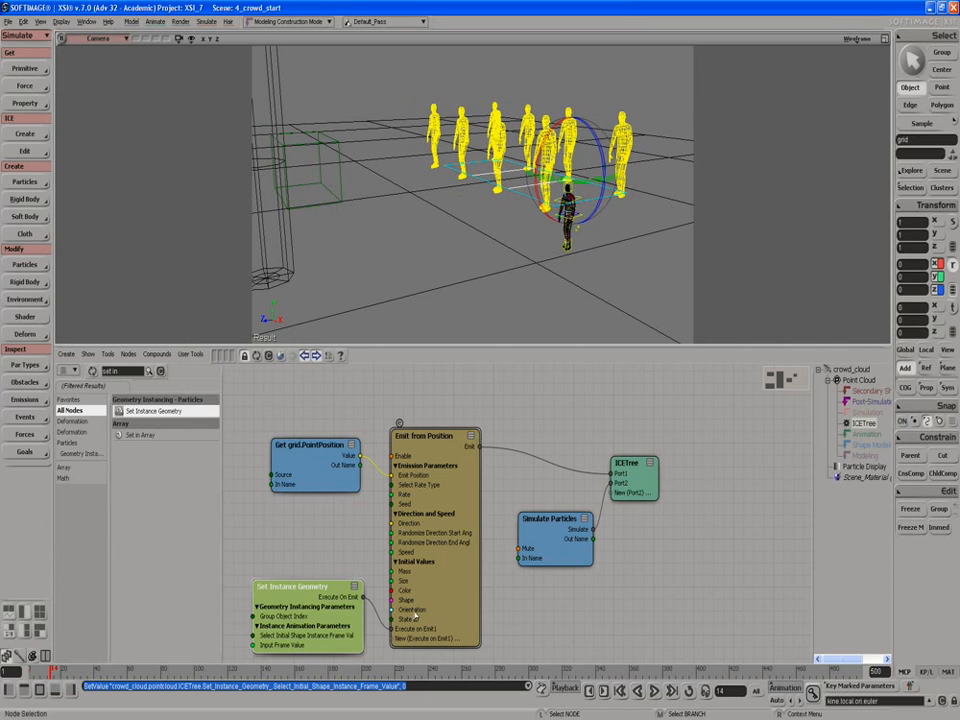
drag(456, 513, 462, 505)
drag(347, 438, 341, 445)
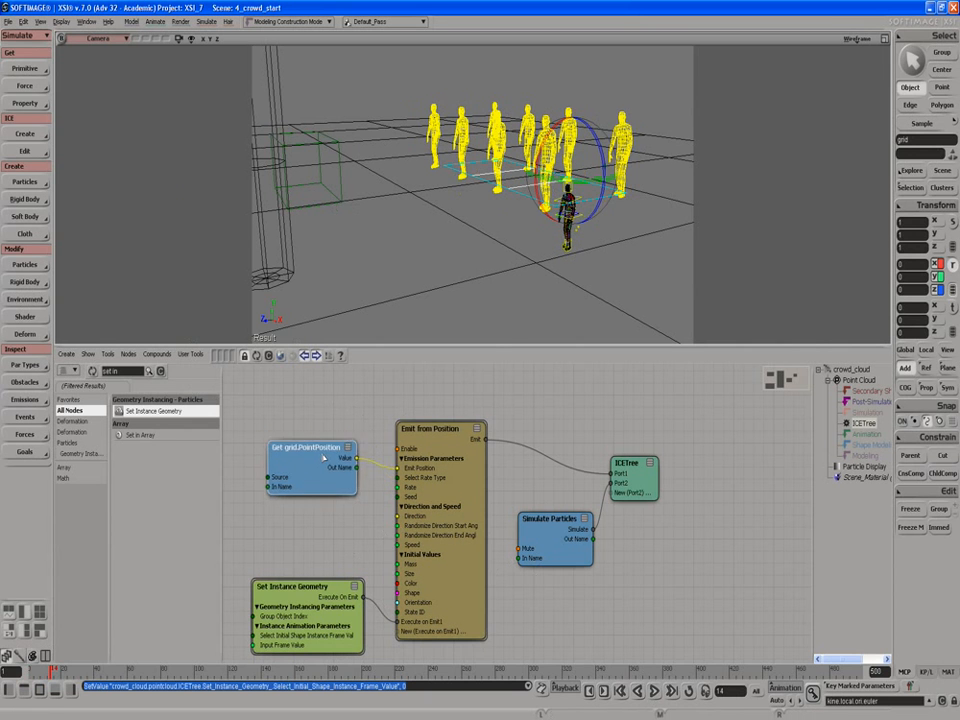